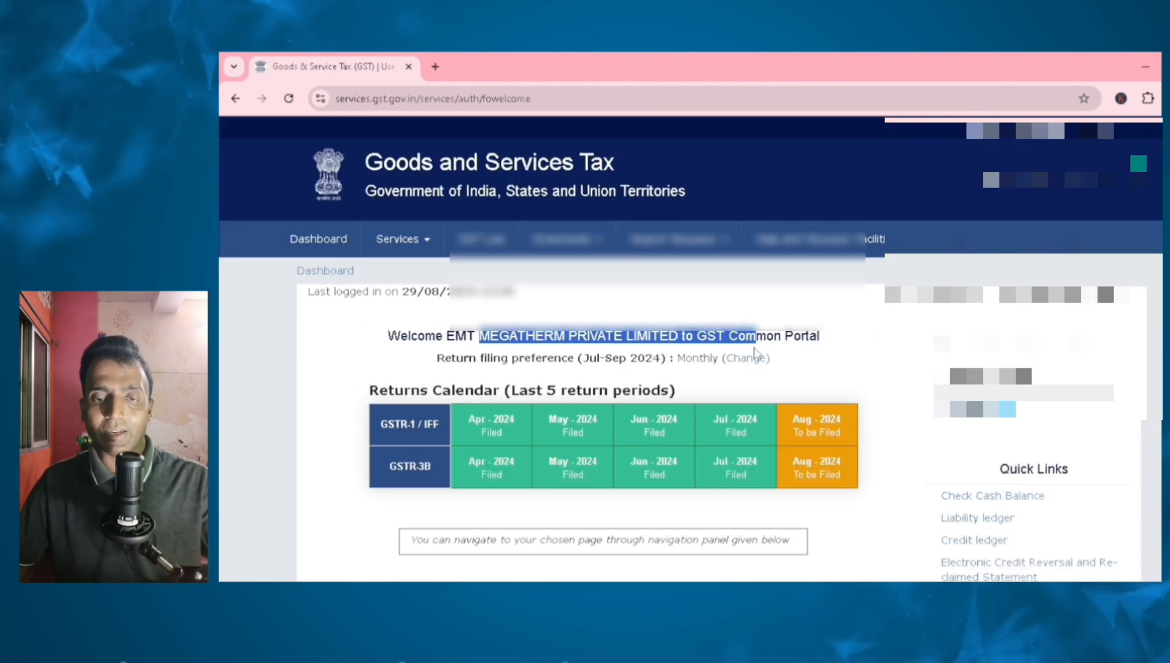
Review the GSTR-1/IFF and GSTR-3B filing status and due dates in the dashboard's returns calendar
scroll(683, 393, "up", 2)
scroll(682, 393, "down", 3)
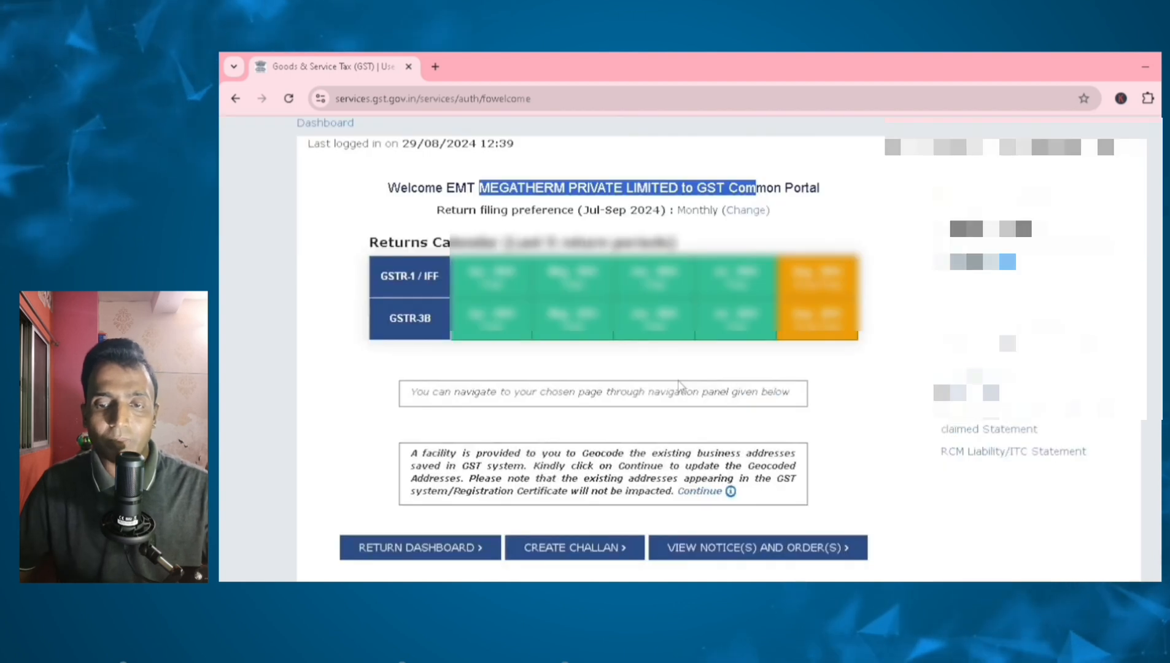
scroll(678, 386, "up", 2)
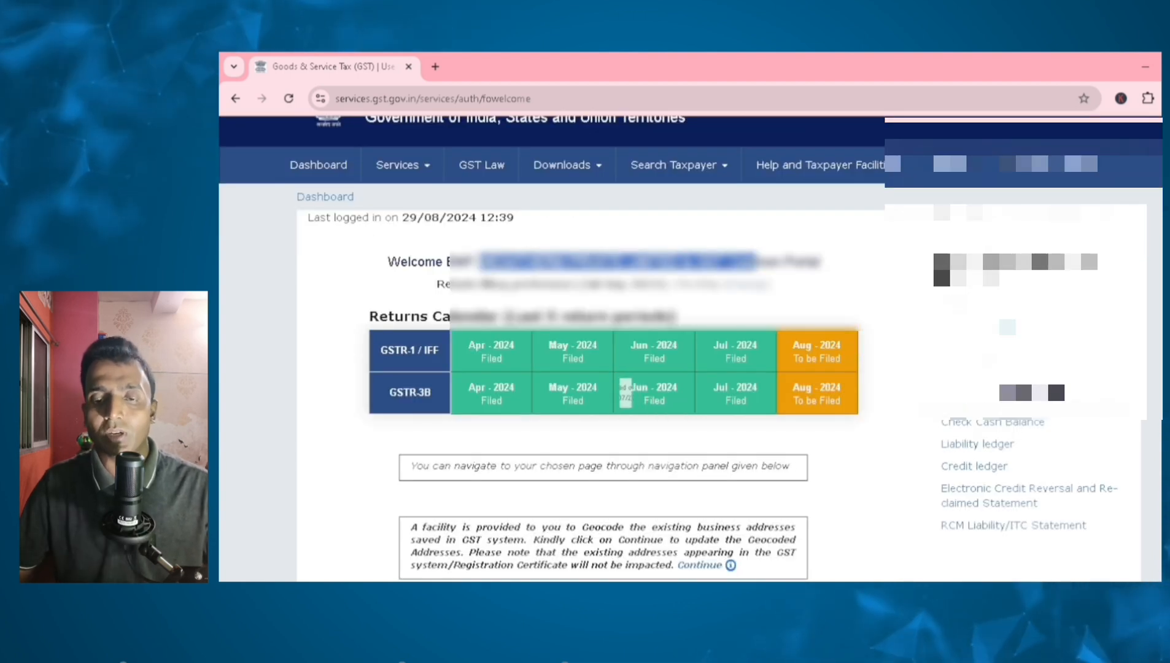
scroll(832, 349, "up", 1)
scroll(832, 349, "down", 1)
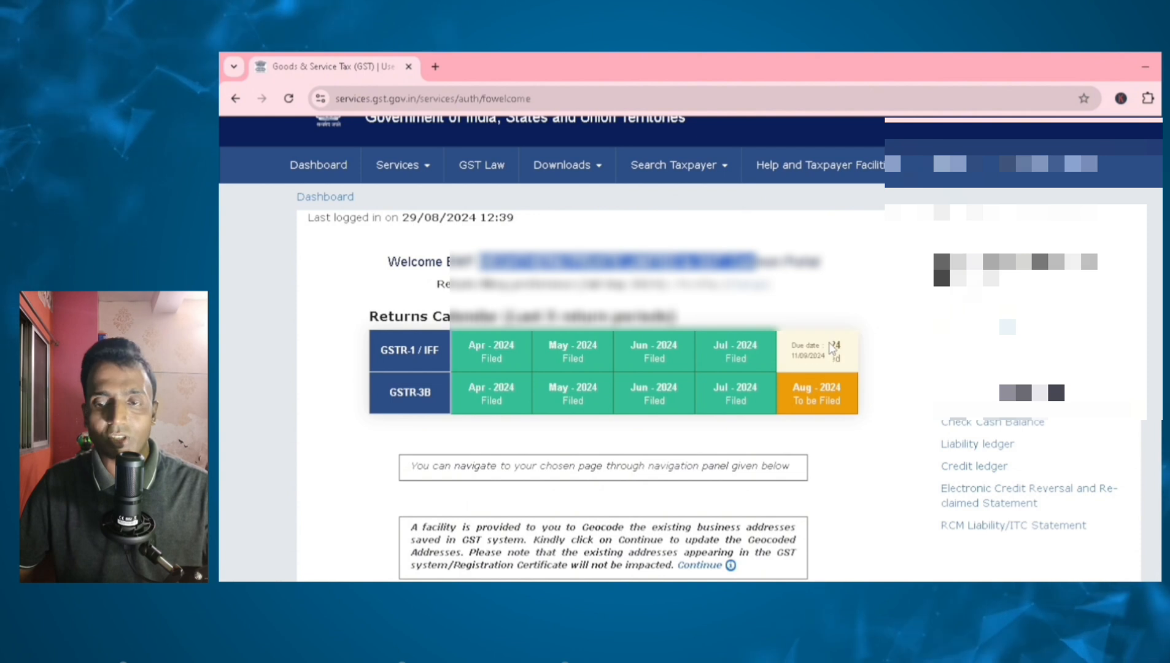
left_click(908, 311)
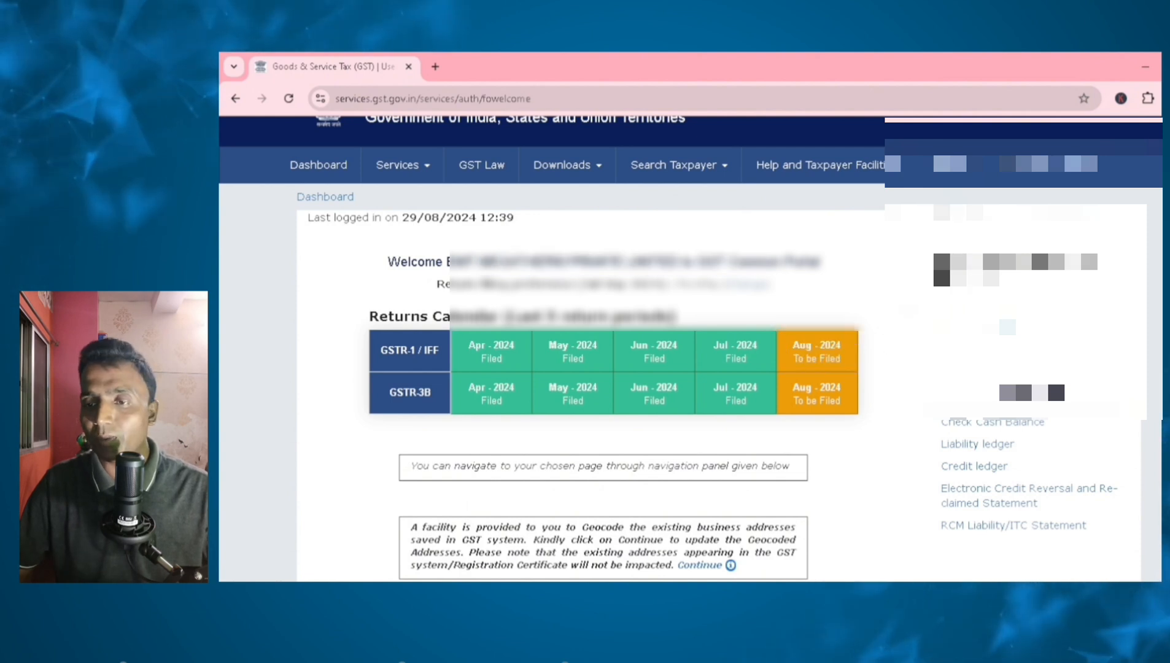
scroll(909, 311, "up", 1)
scroll(909, 312, "down", 1)
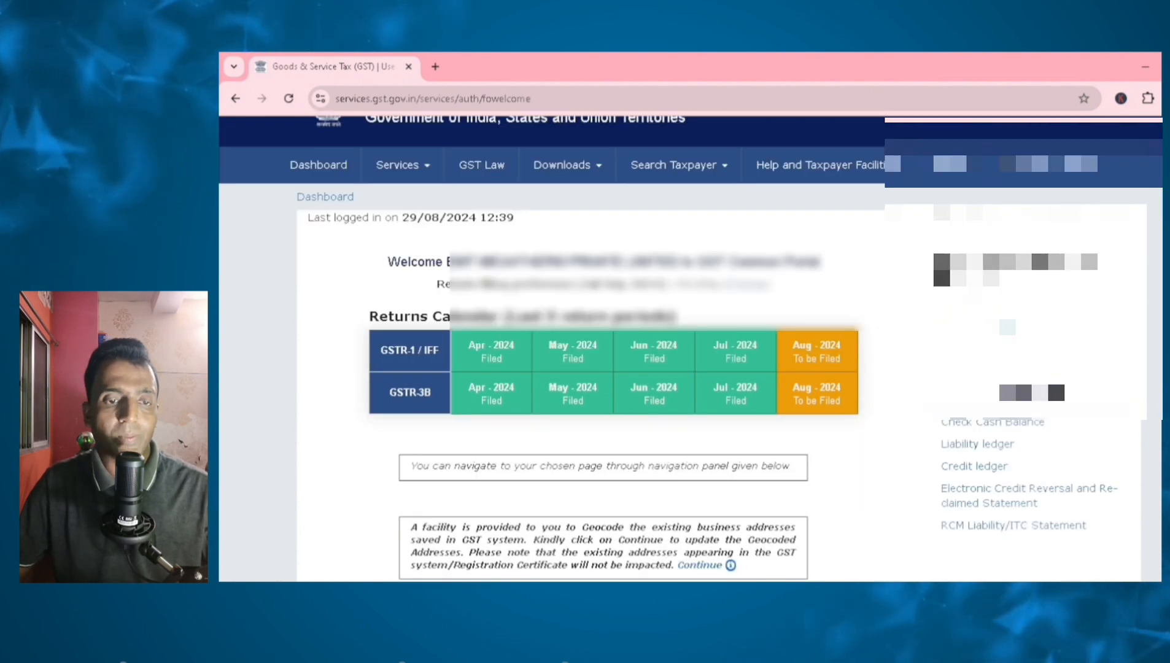
scroll(646, 249, "up", 1)
scroll(646, 248, "down", 2)
scroll(647, 248, "up", 1)
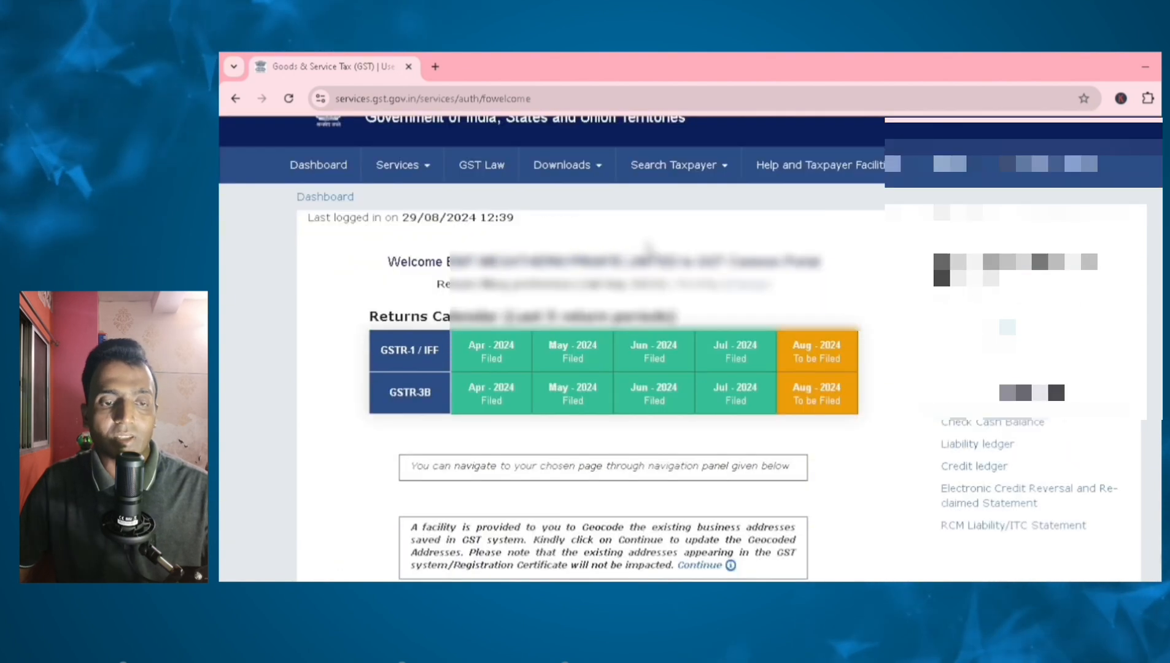
Try to open the Amendment of Registration Non-Core Fields application and read the notice on the page
mouse_move(425, 169)
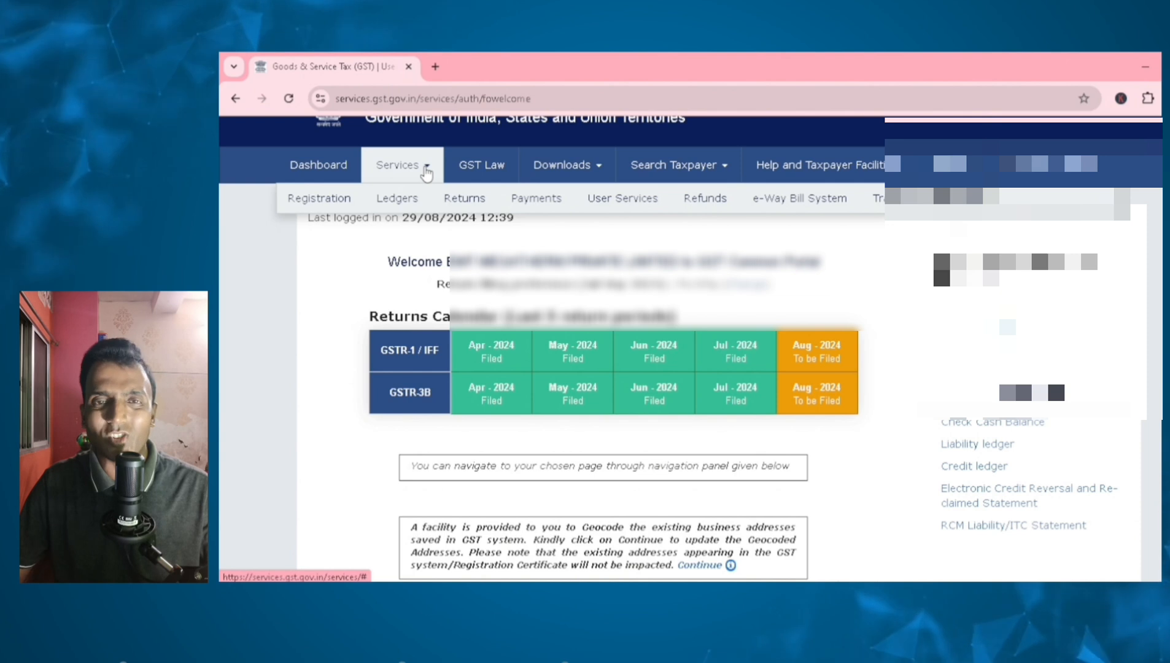
mouse_move(333, 207)
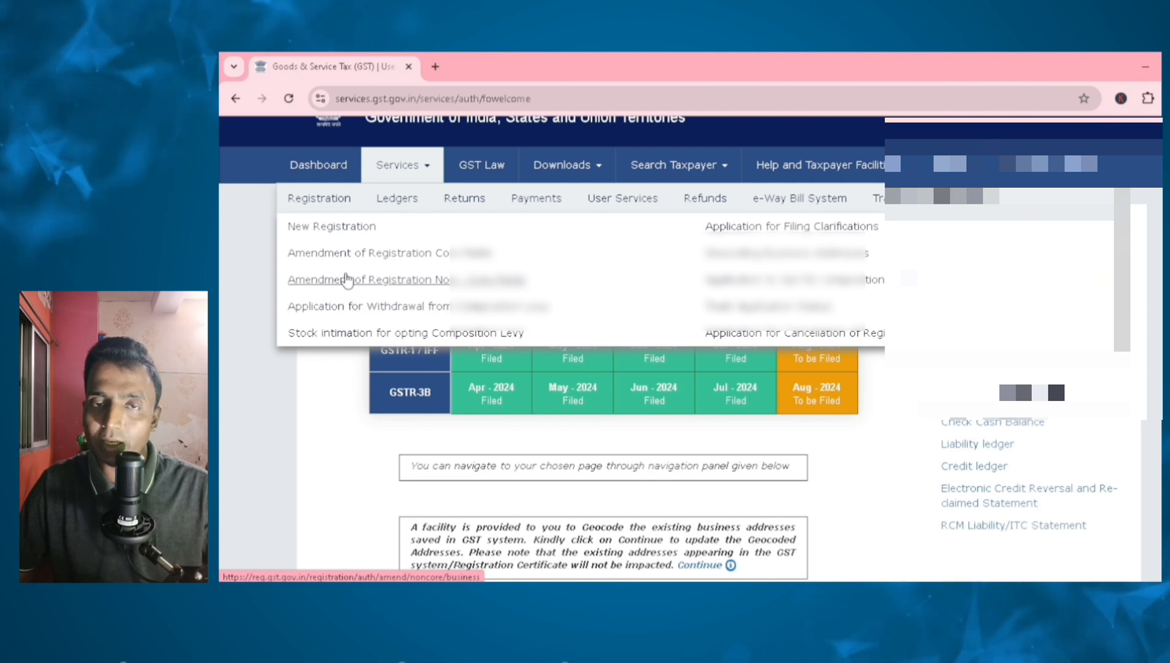
left_click(346, 279)
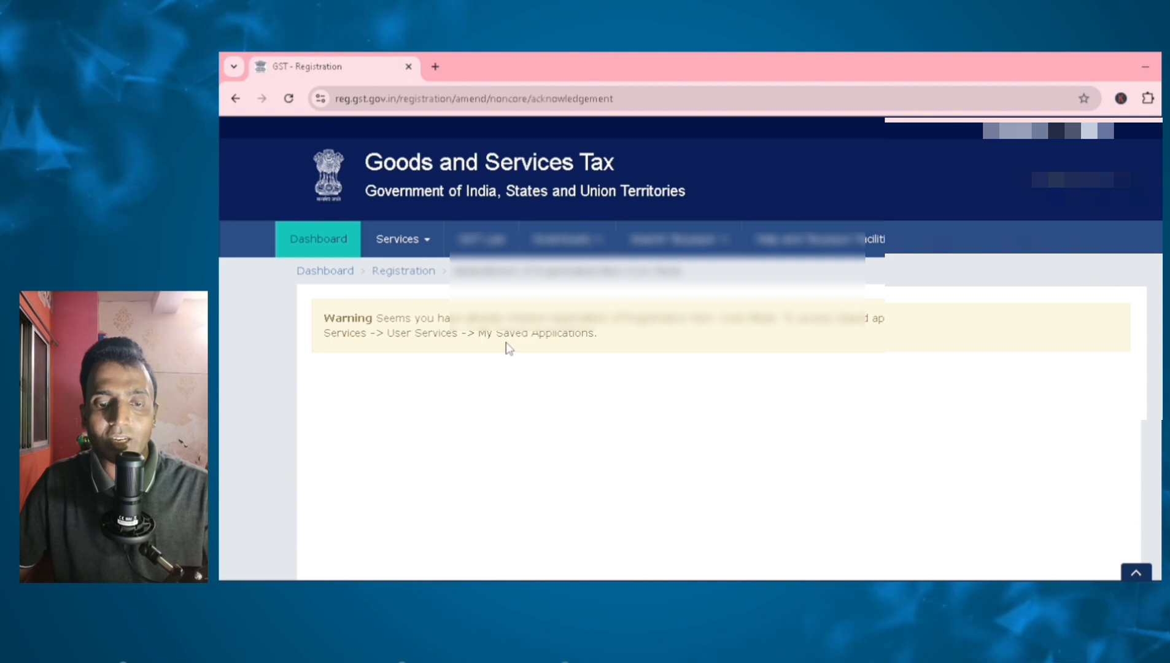
left_click_drag(396, 317, 624, 342)
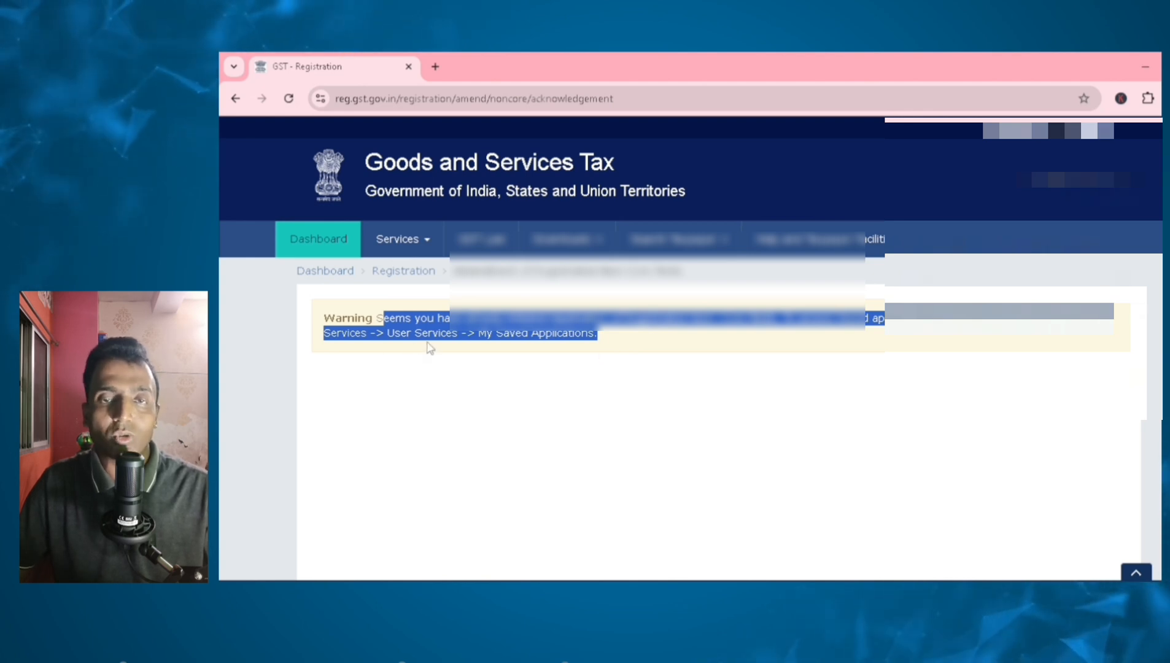
left_click(633, 338)
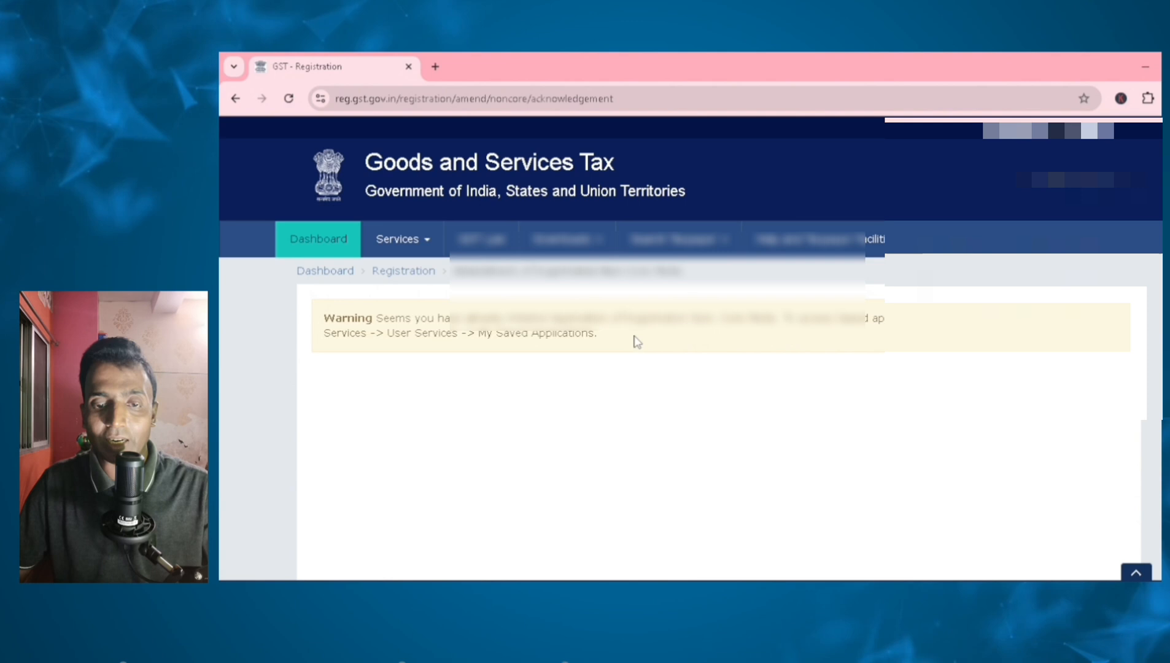
Delete the saved GST REG-14 non-core amendment draft from My Saved Applications
left_click(421, 249)
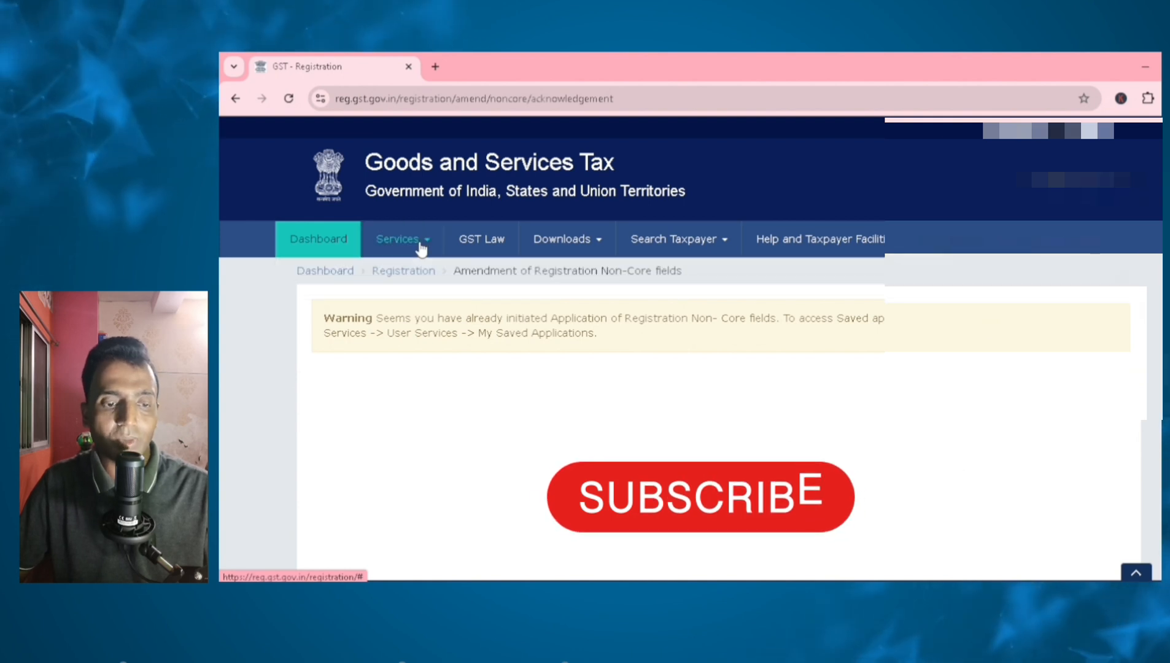
mouse_move(598, 273)
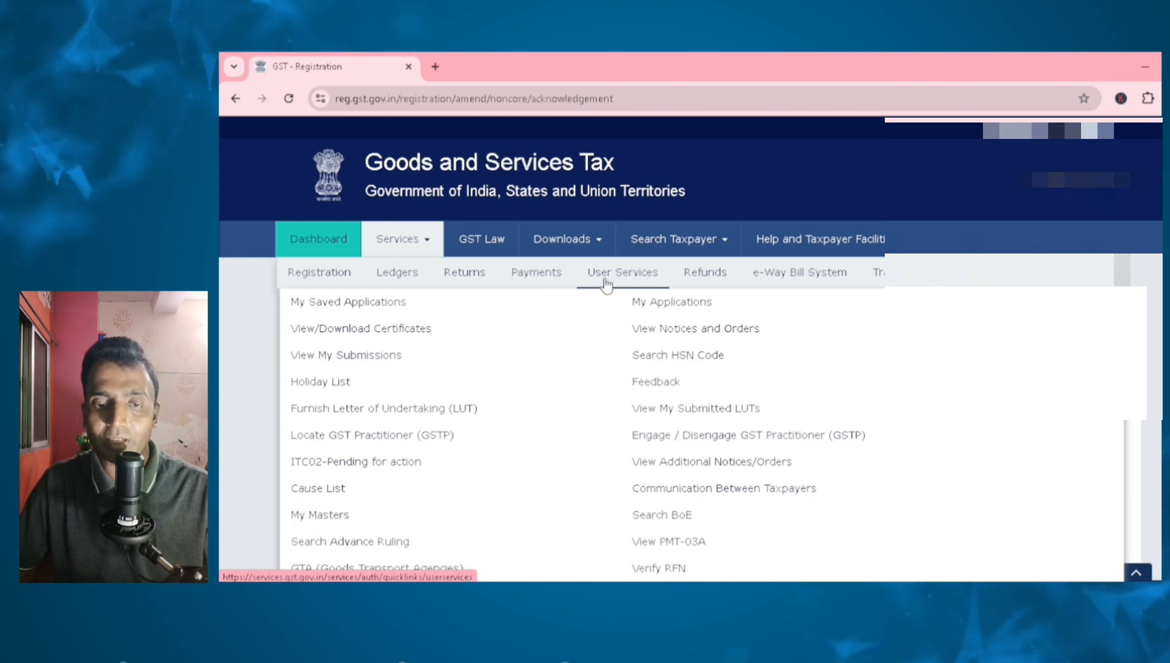
left_click(361, 303)
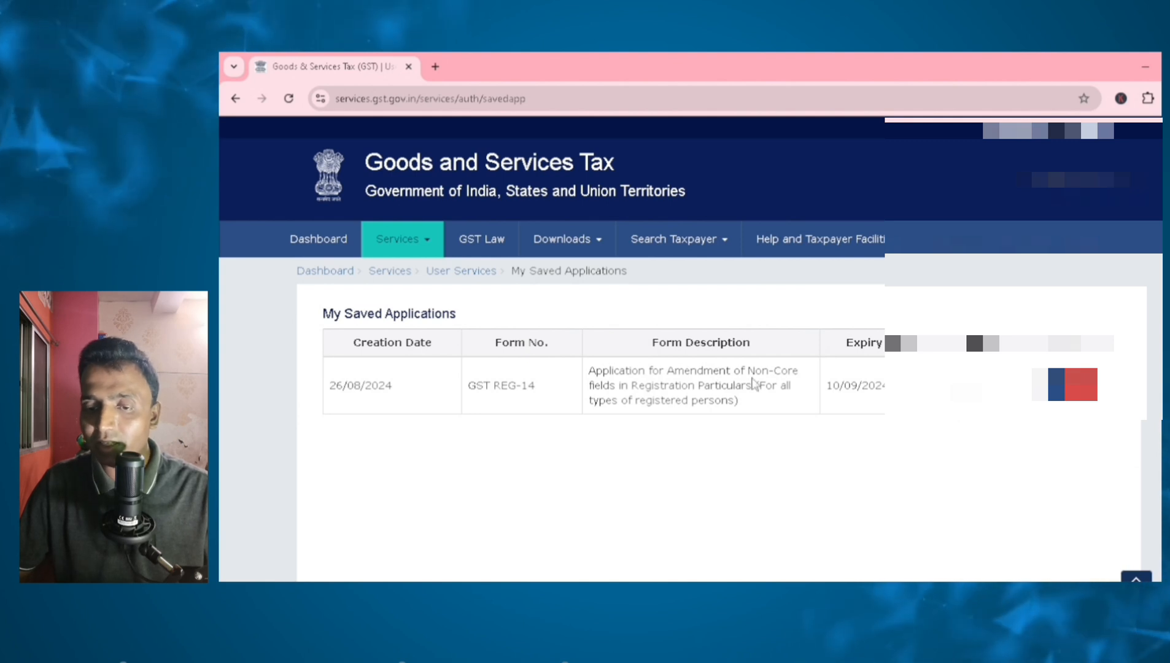
left_click(1081, 384)
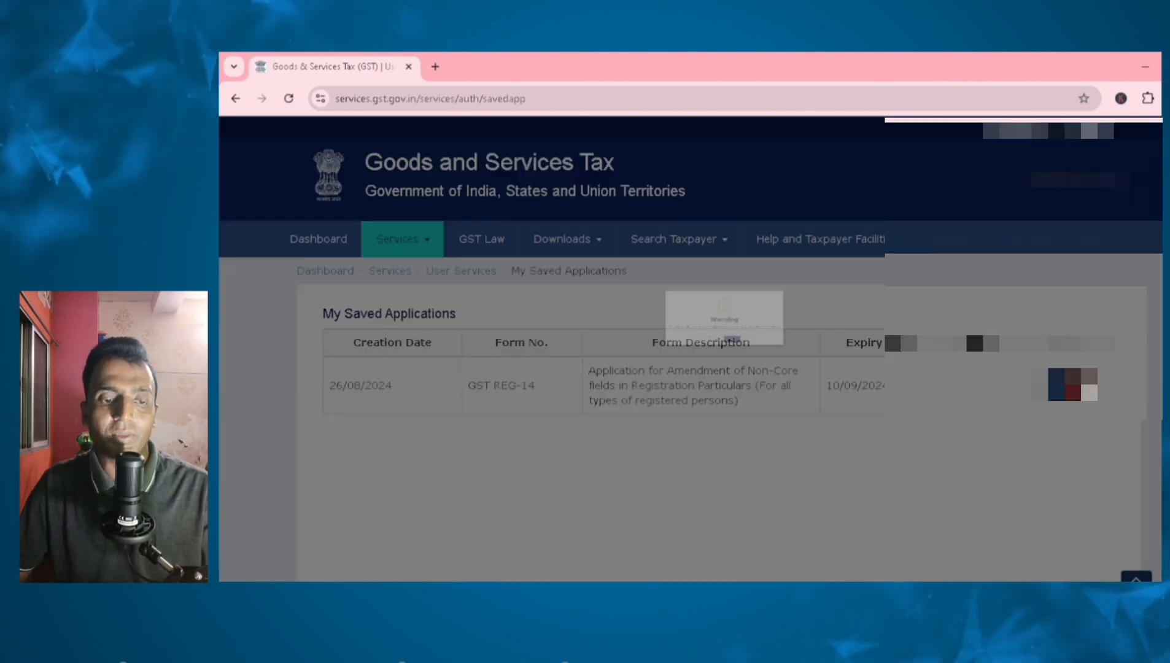
left_click(747, 348)
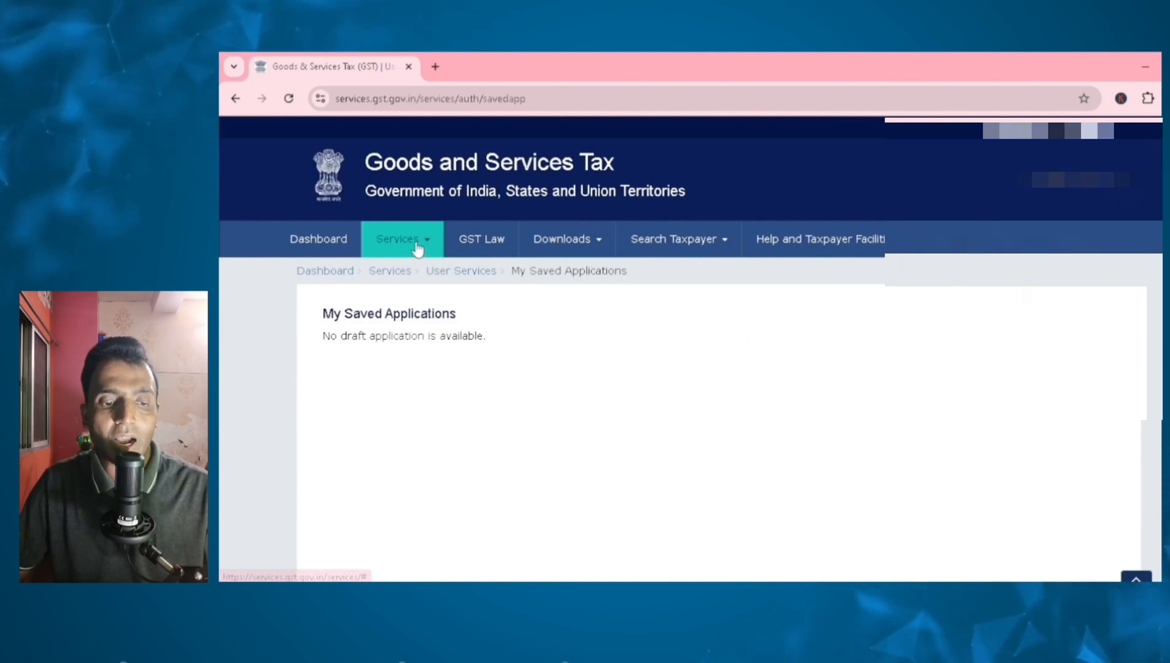
Start a new Amendment of Registration Non-Core Fields application and look over its sections
mouse_move(415, 245)
mouse_move(319, 270)
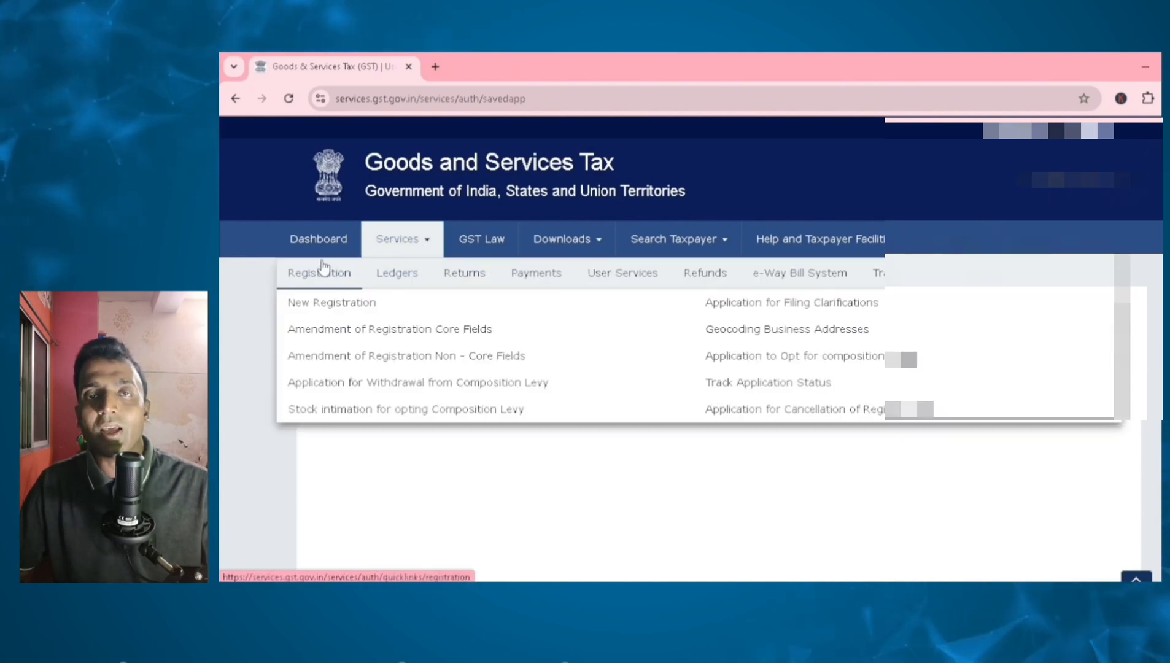
left_click(340, 355)
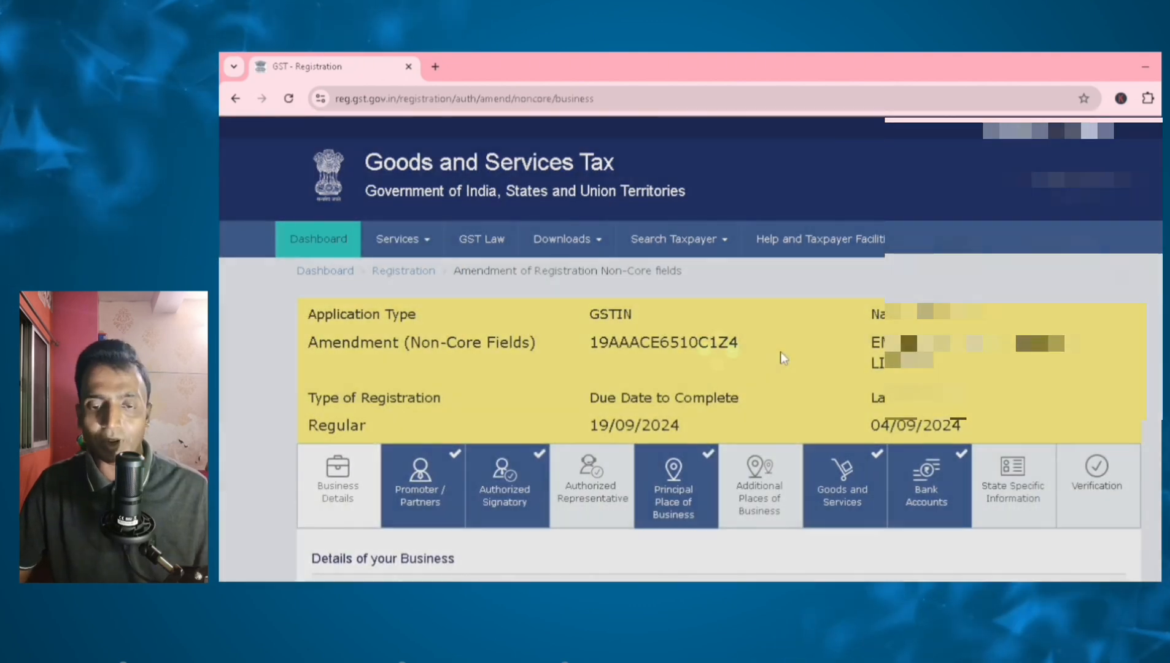
scroll(781, 354, "down", 1)
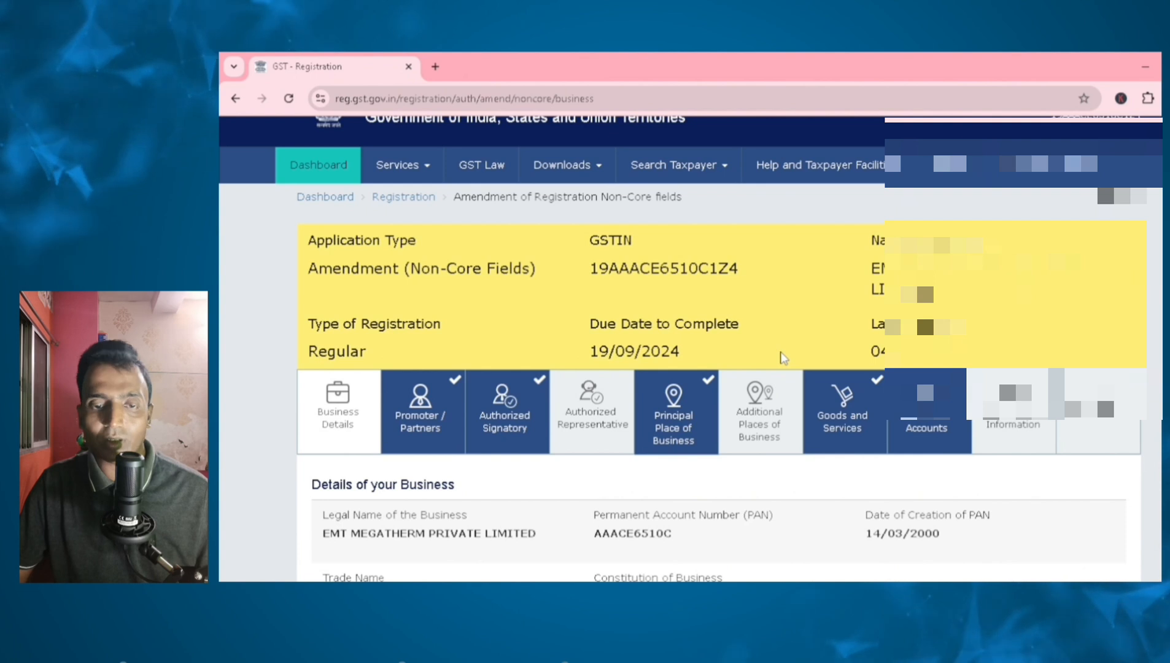
key("ctrl+minus")
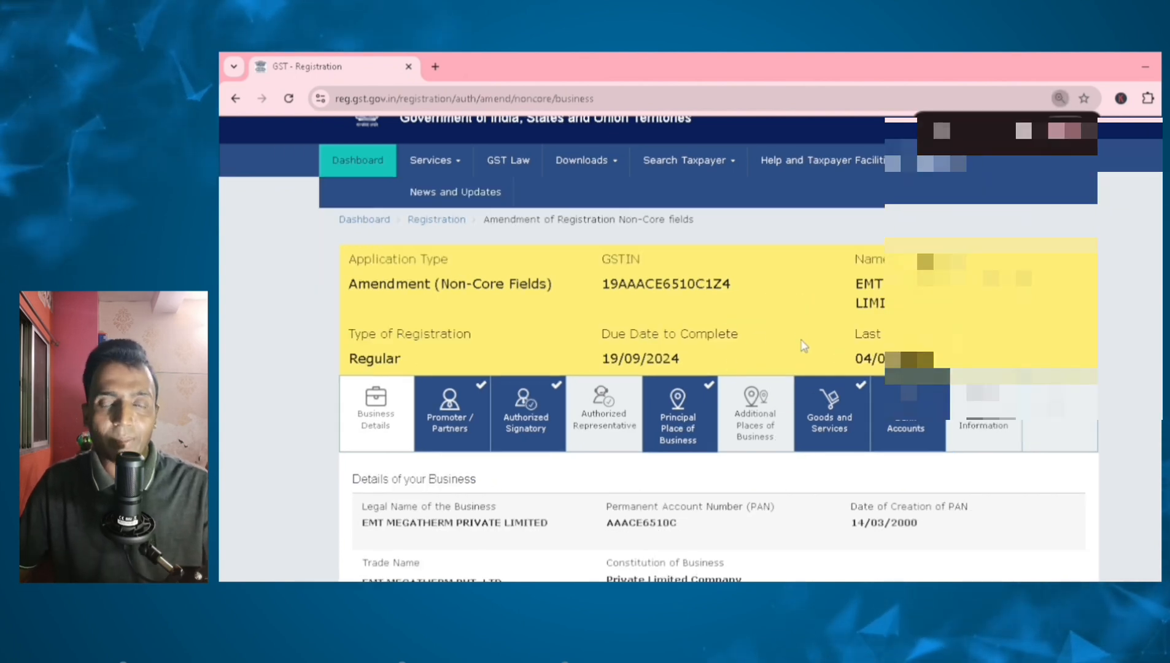
key("ctrl+plus")
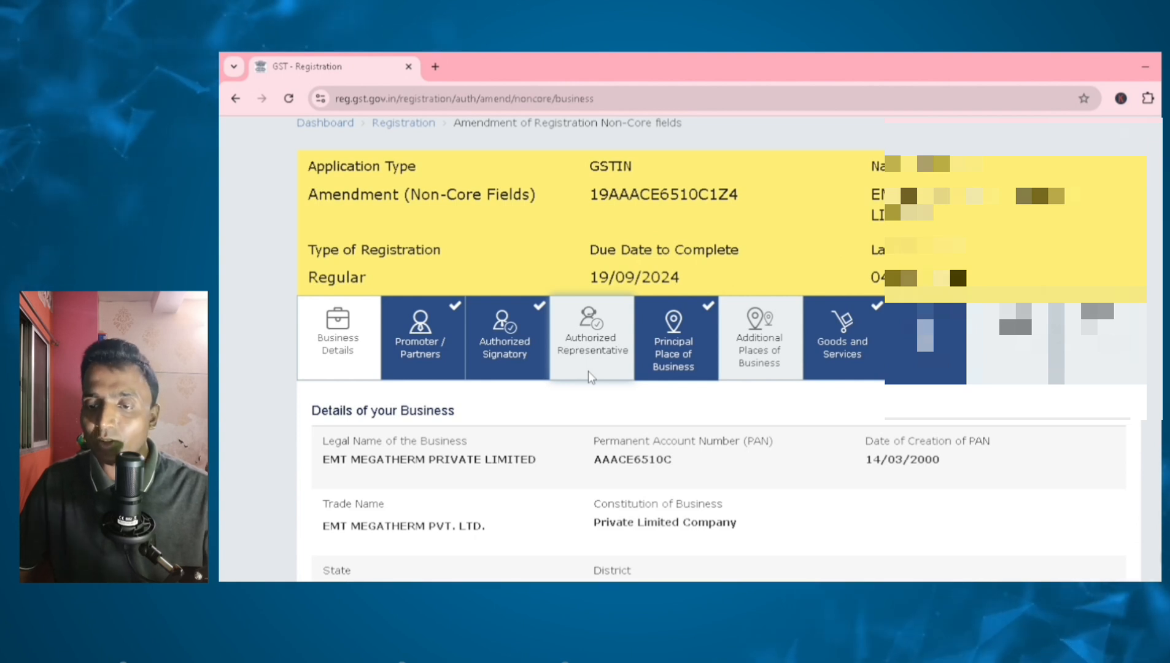
Open the application's Bank Accounts section and review the existing account's details and the total number of accounts maintained
scroll(587, 371, "down", 1)
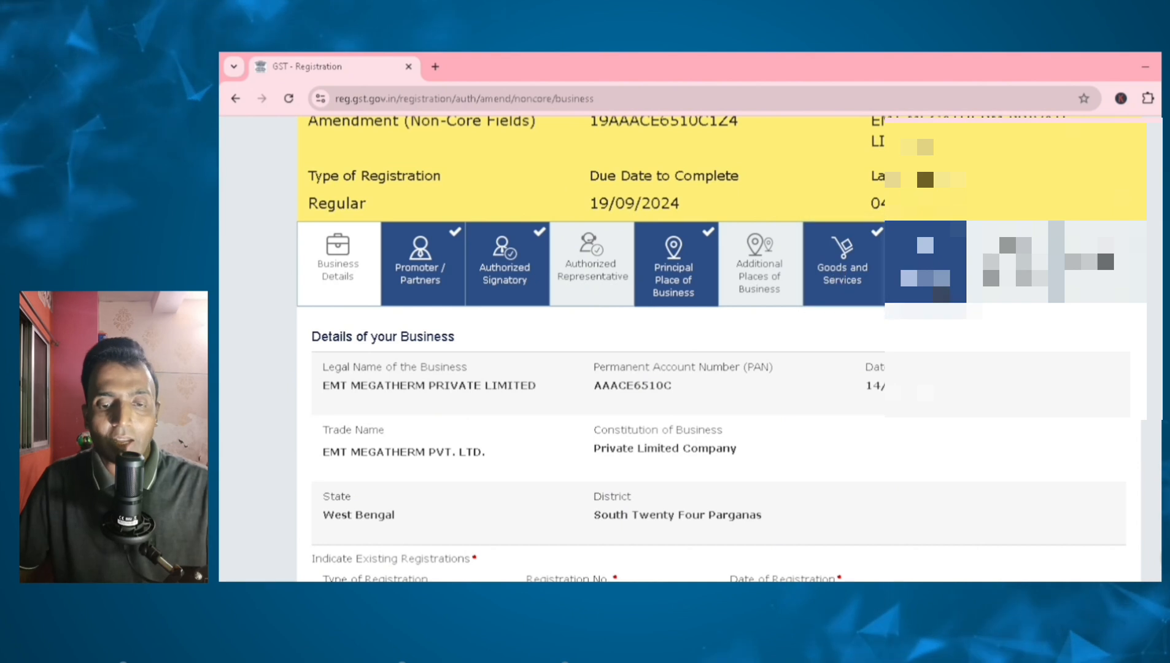
left_click(925, 264)
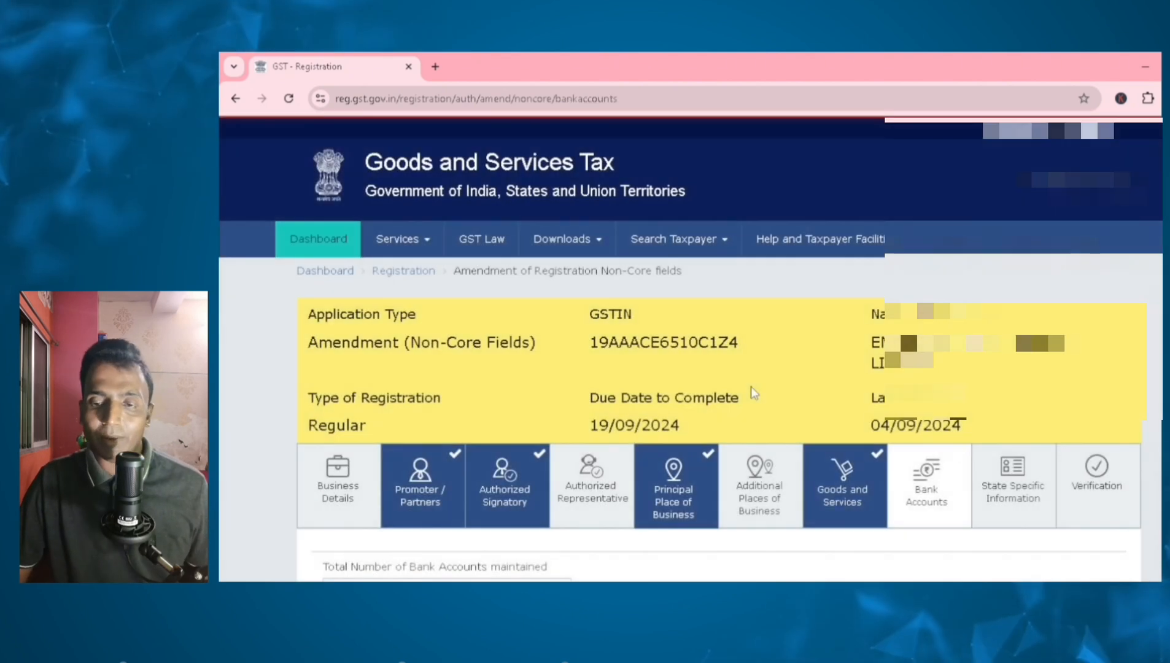
scroll(752, 393, "down", 2)
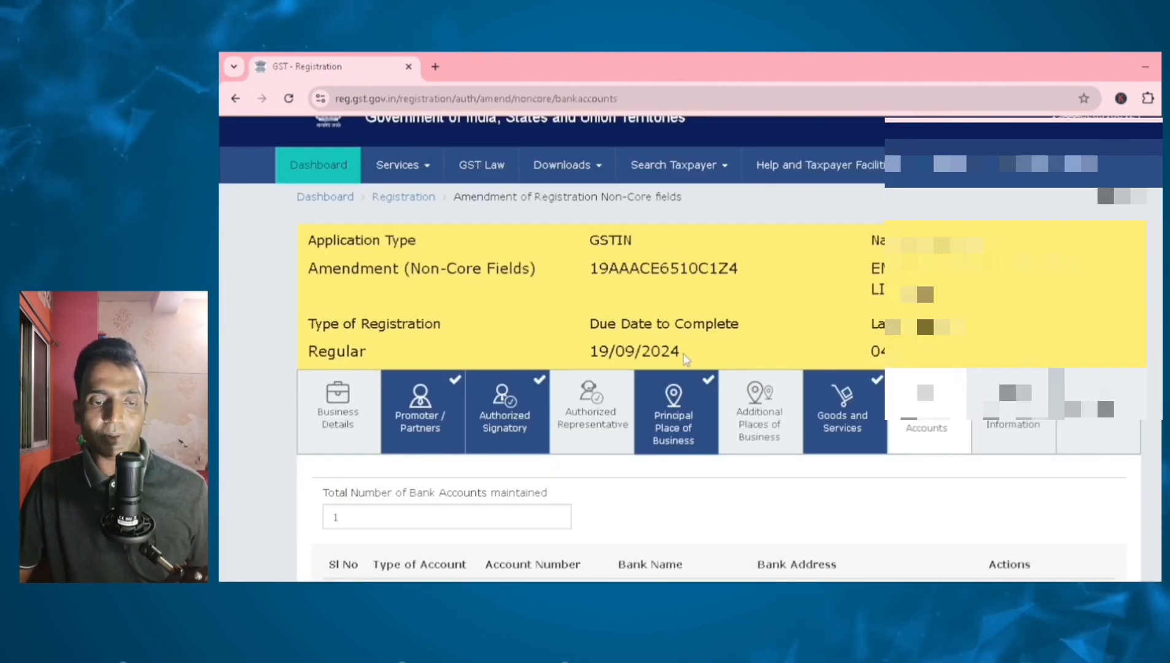
scroll(685, 361, "down", 1)
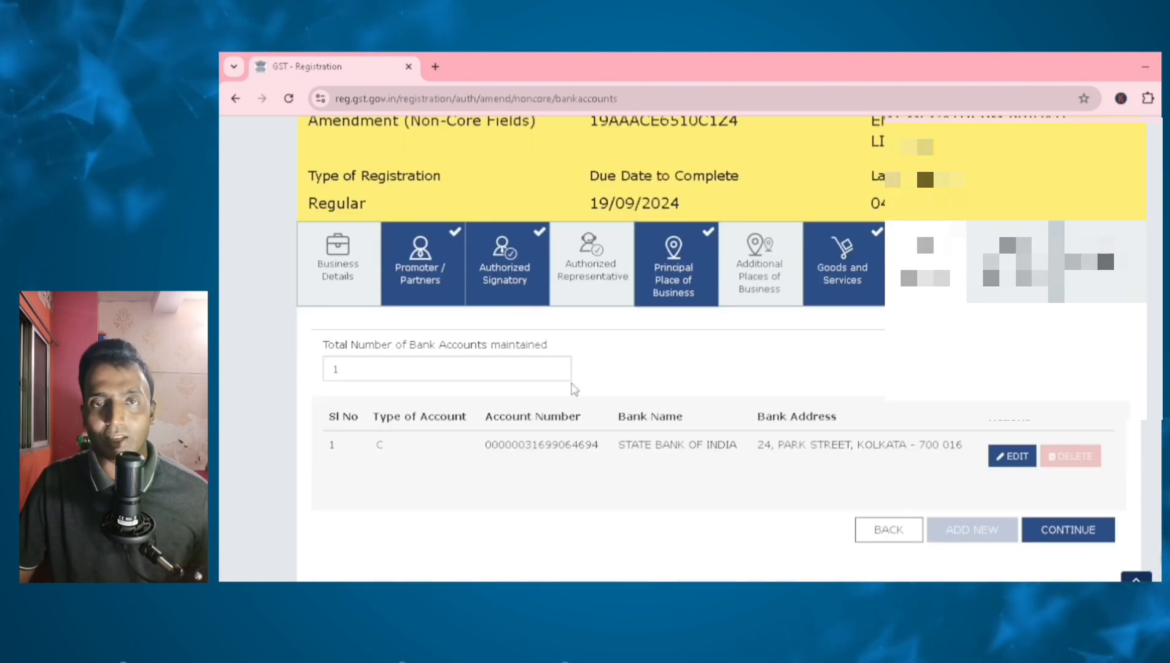
scroll(574, 389, "down", 1)
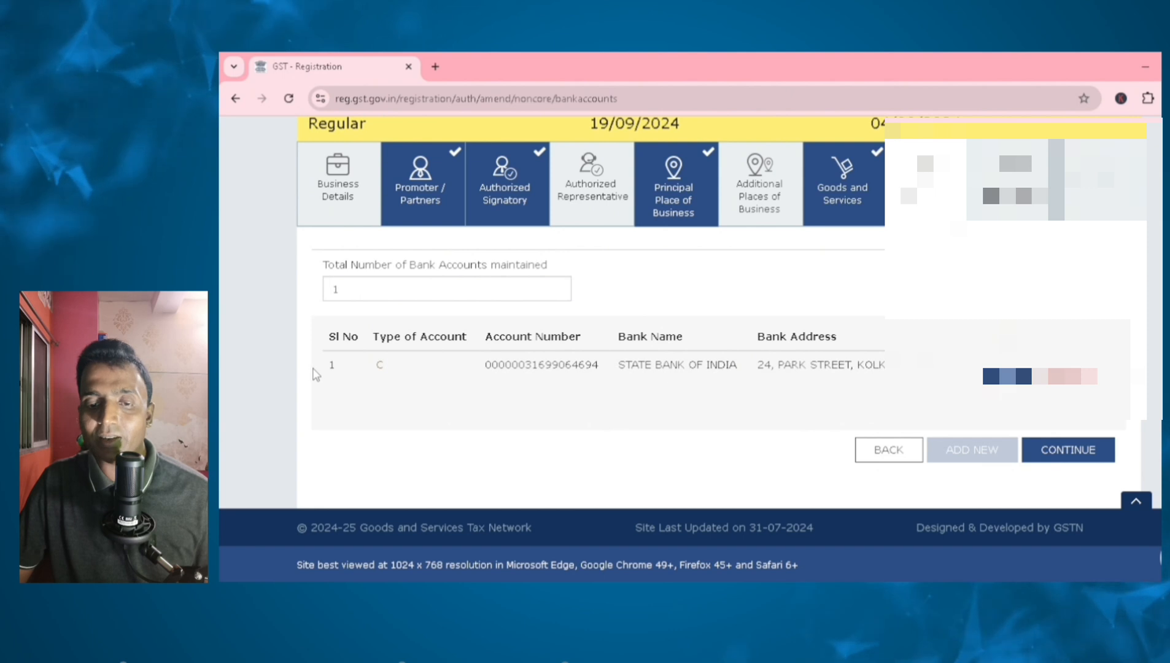
left_click_drag(485, 365, 893, 362)
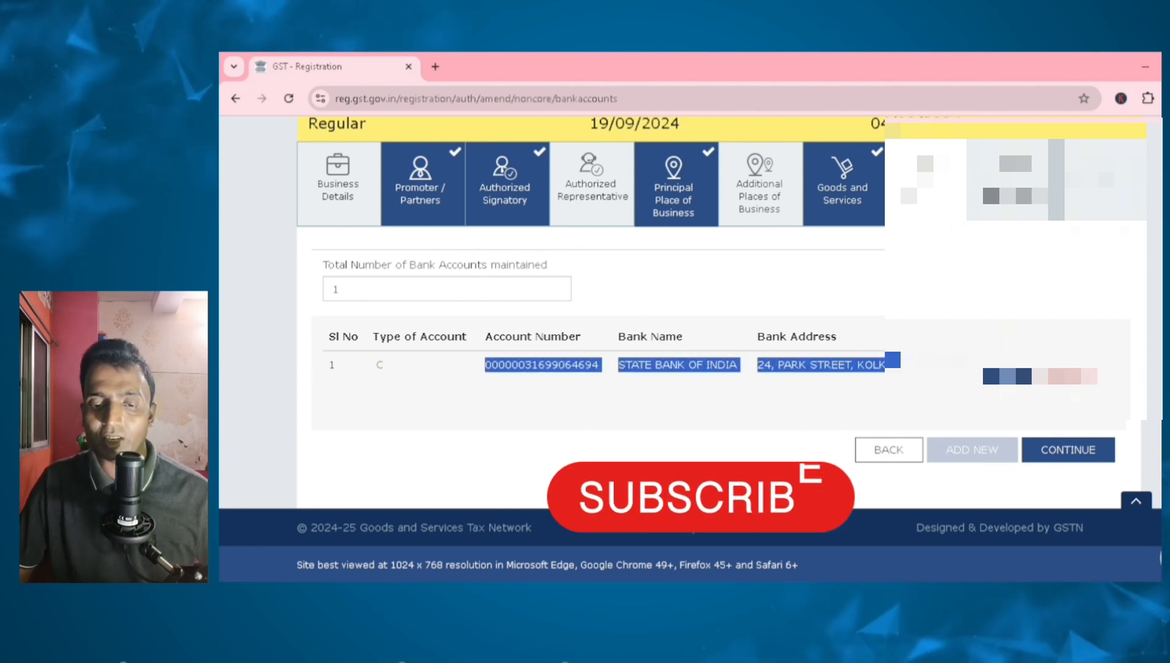
left_click(624, 404)
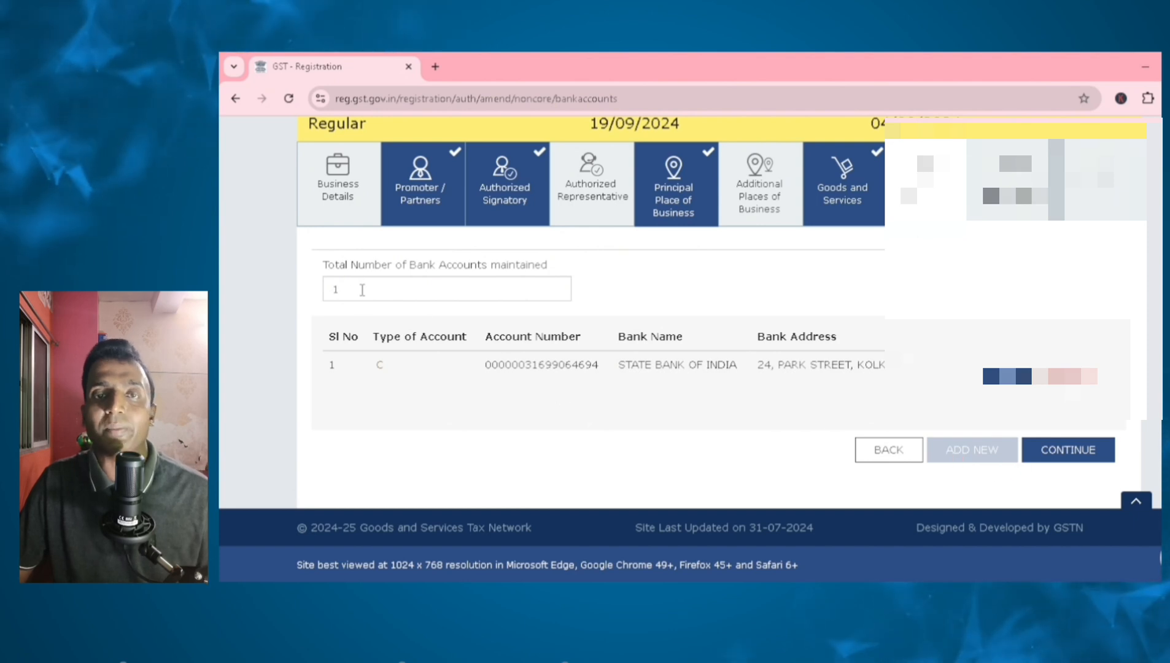
left_click_drag(315, 274, 590, 264)
left_click(618, 271)
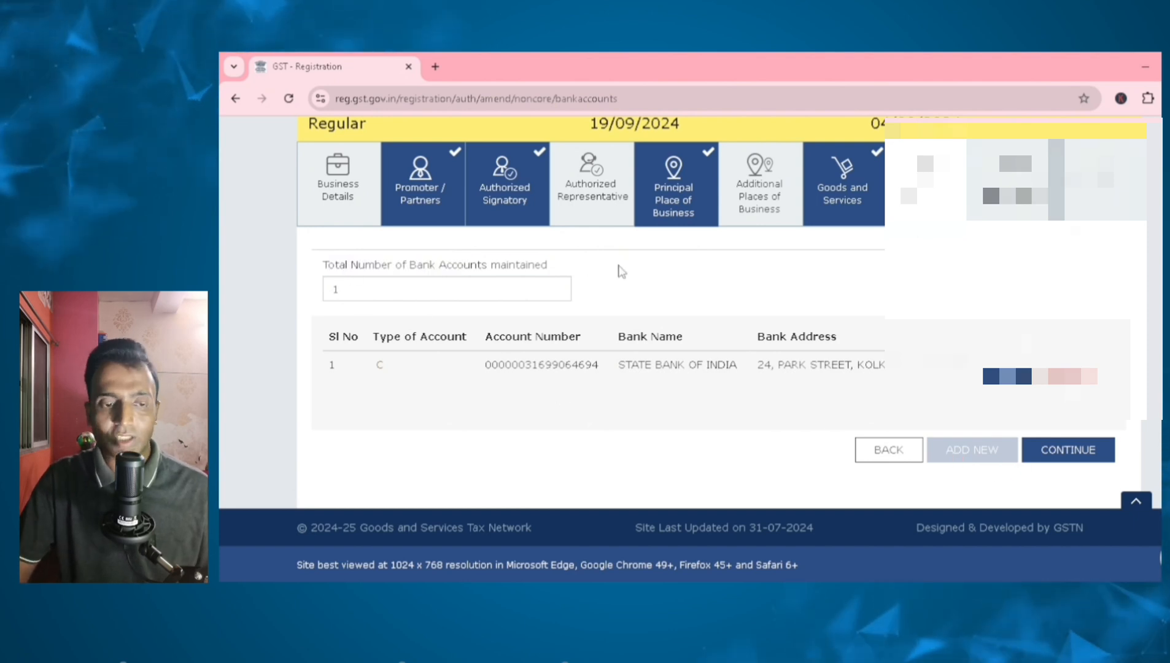
Set the total number of bank accounts maintained to 2 and open the form for adding a new account
left_click(400, 290)
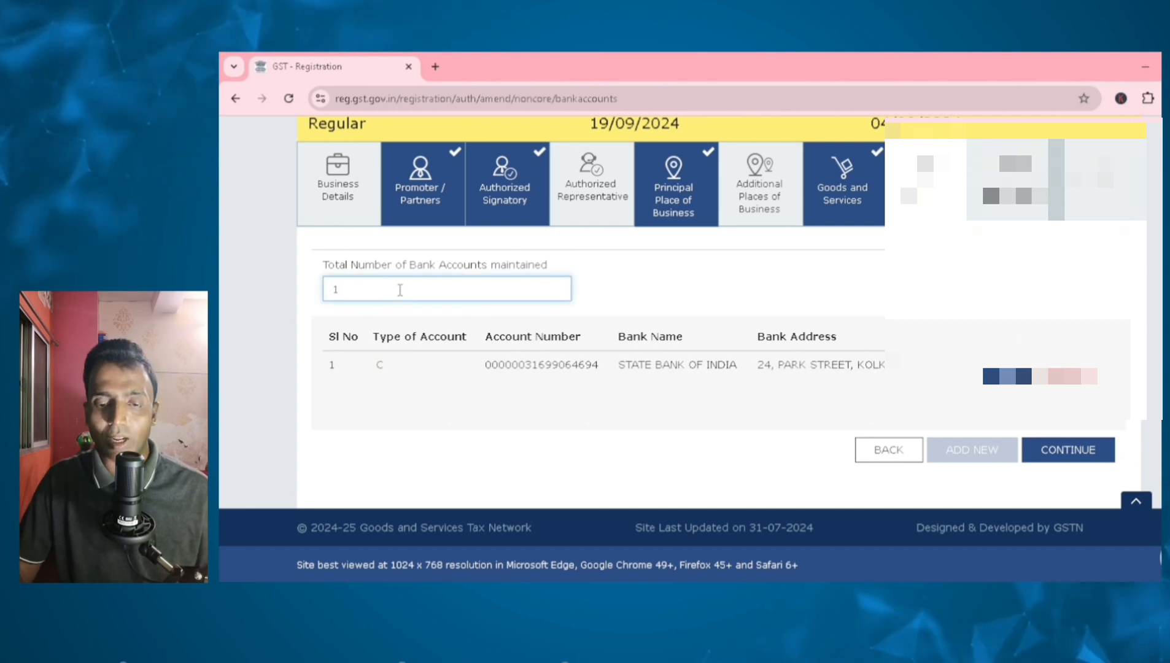
key("BackSpace")
type("2")
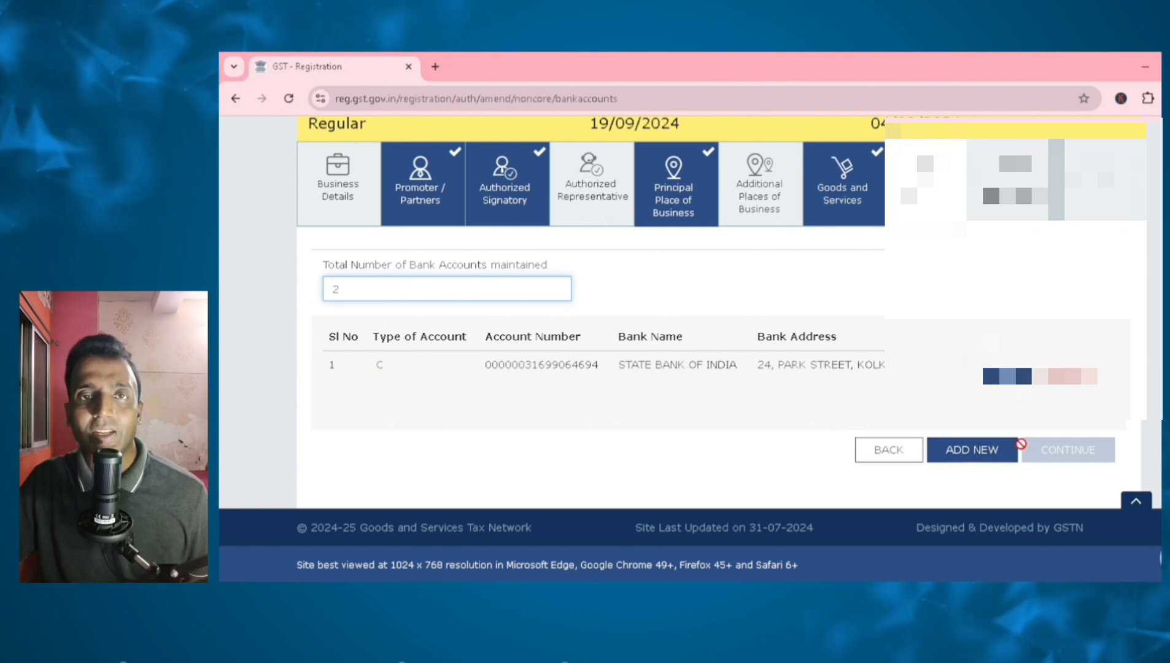
left_click(972, 450)
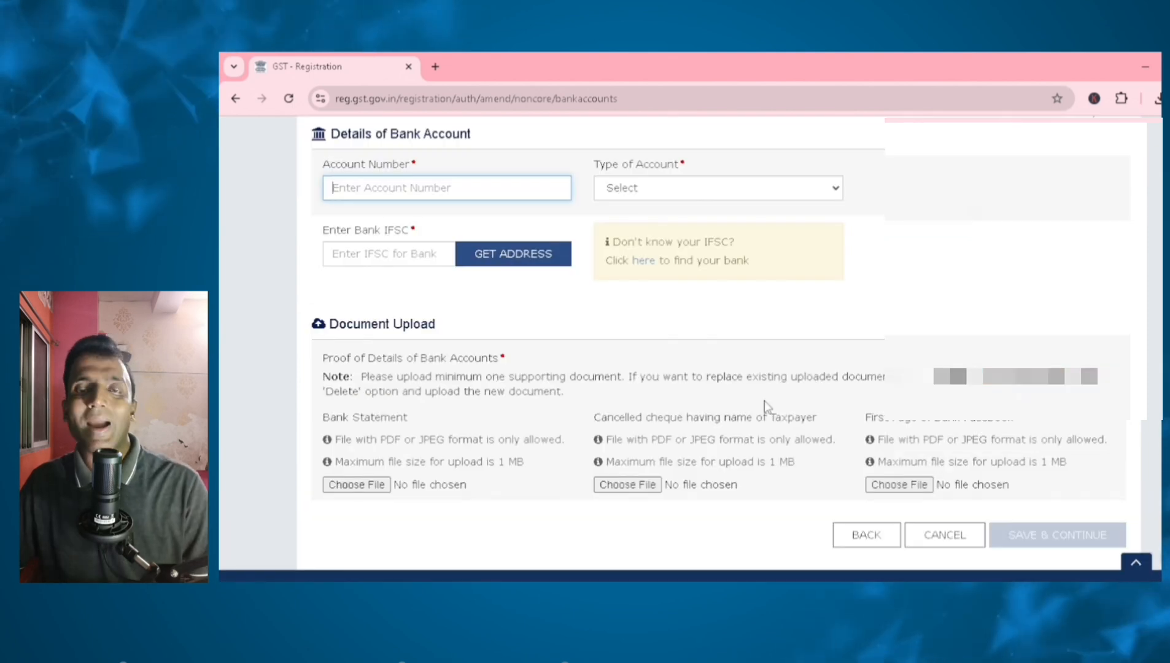
Review the new account's detail and document upload fields, then examine bank details.pdf in Microsoft Edge
scroll(775, 408, "up", 3)
scroll(780, 407, "down", 1)
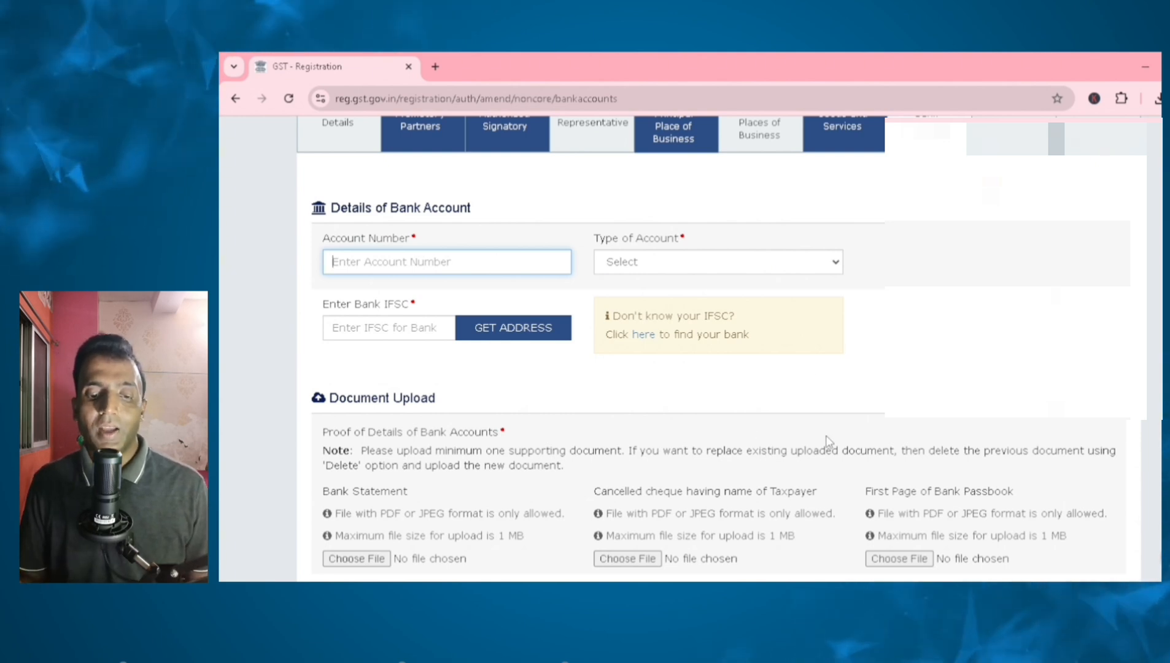
scroll(828, 441, "down", 1)
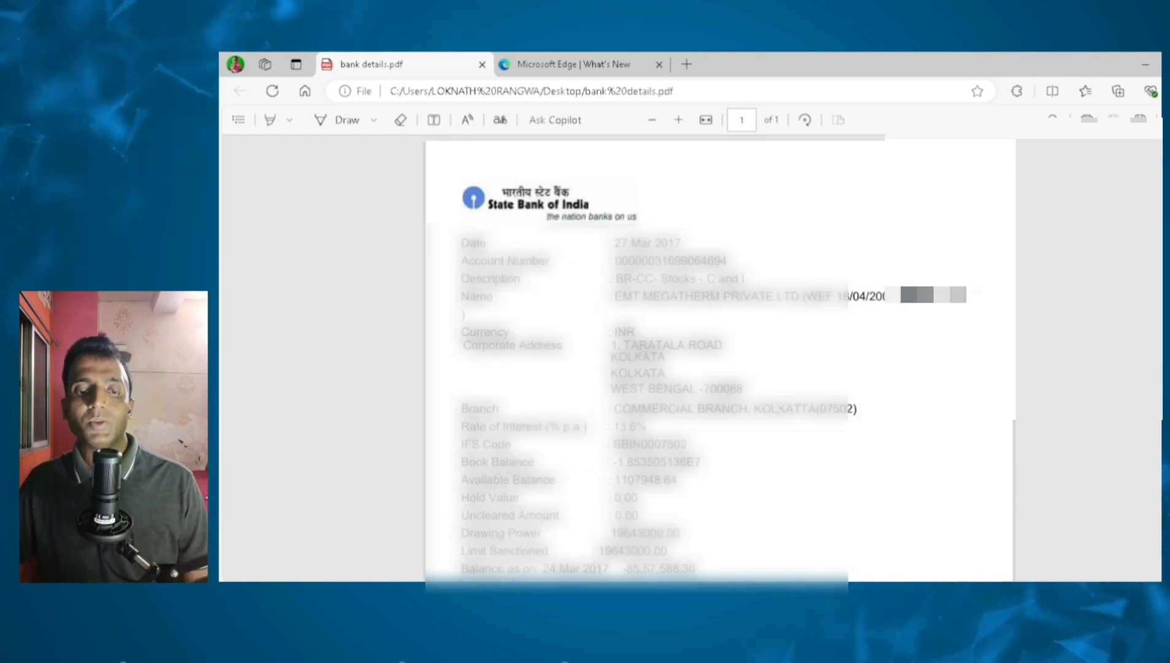
scroll(820, 324, "down", 3)
scroll(823, 322, "up", 3)
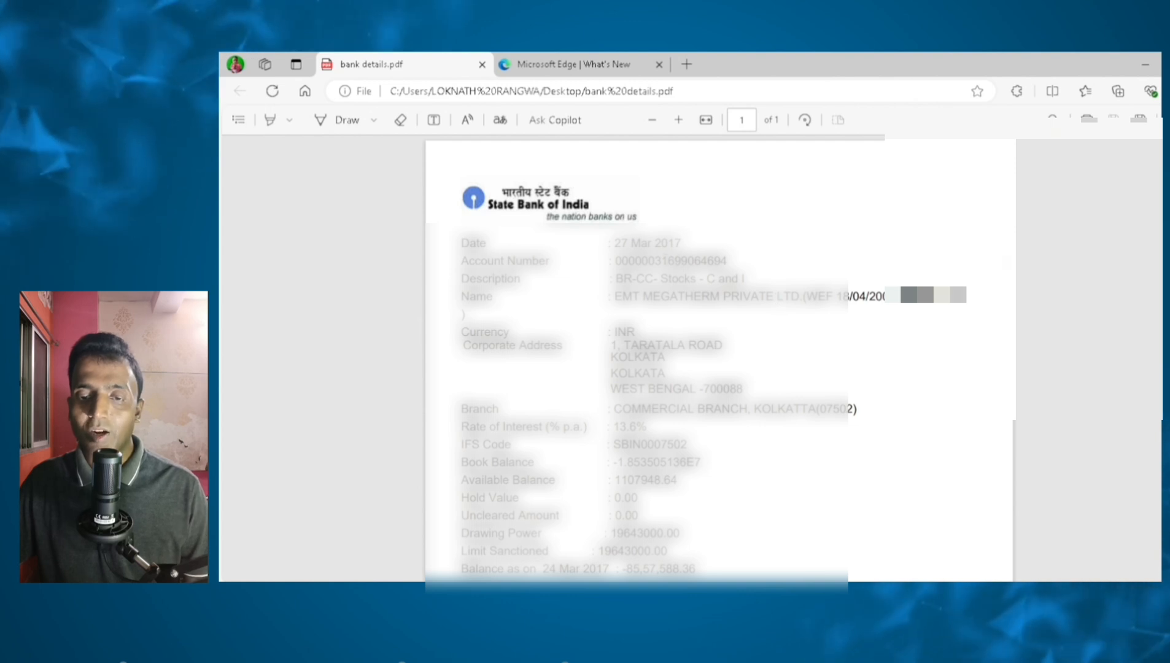
Copy the account number from bank details.pdf and paste it into the Account Number field on the GST portal in Chrome
left_click_drag(615, 261, 744, 269)
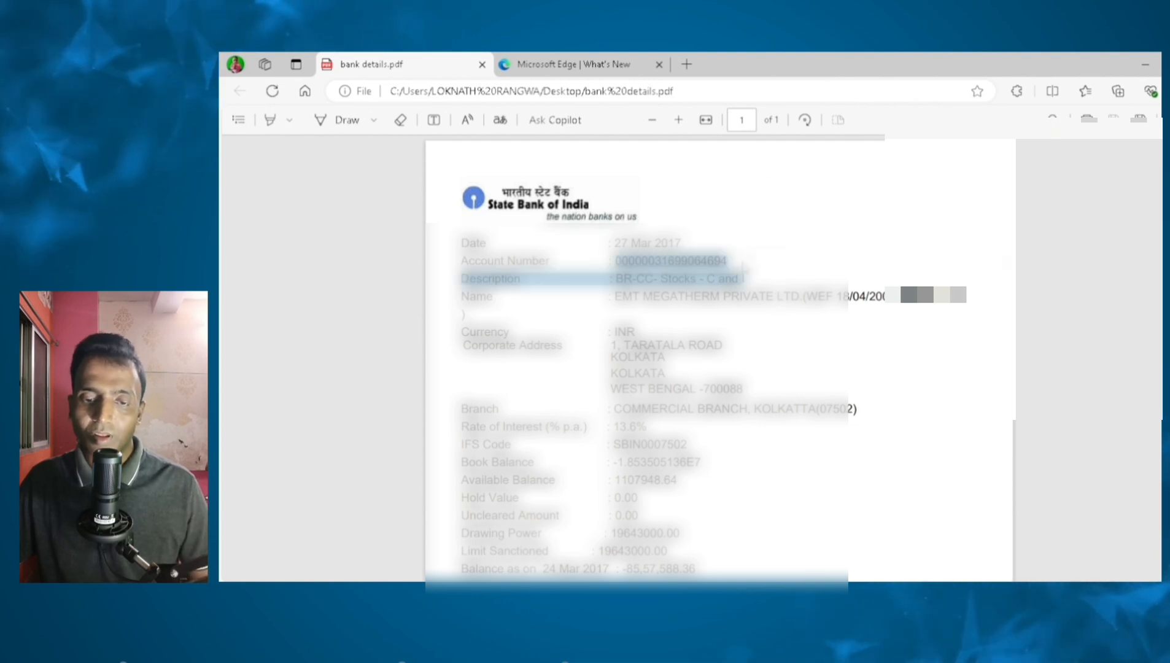
left_click(744, 269)
left_click_drag(615, 261, 727, 261)
triple_click(723, 261)
left_click(717, 261)
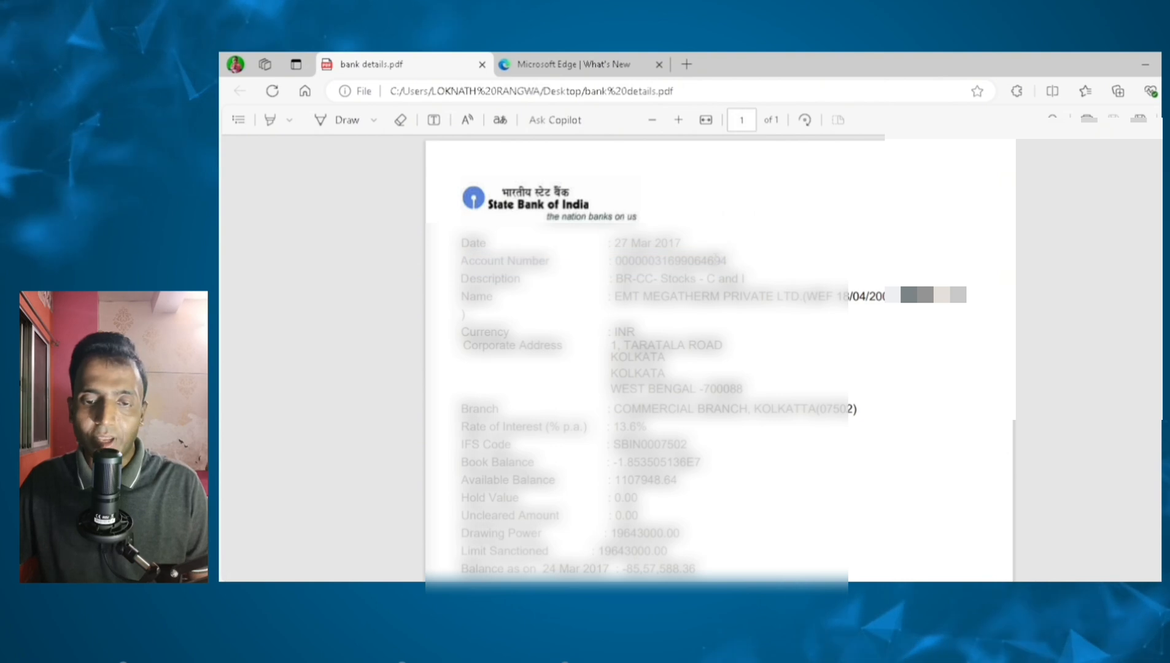
double_click(716, 261)
key("ctrl+c")
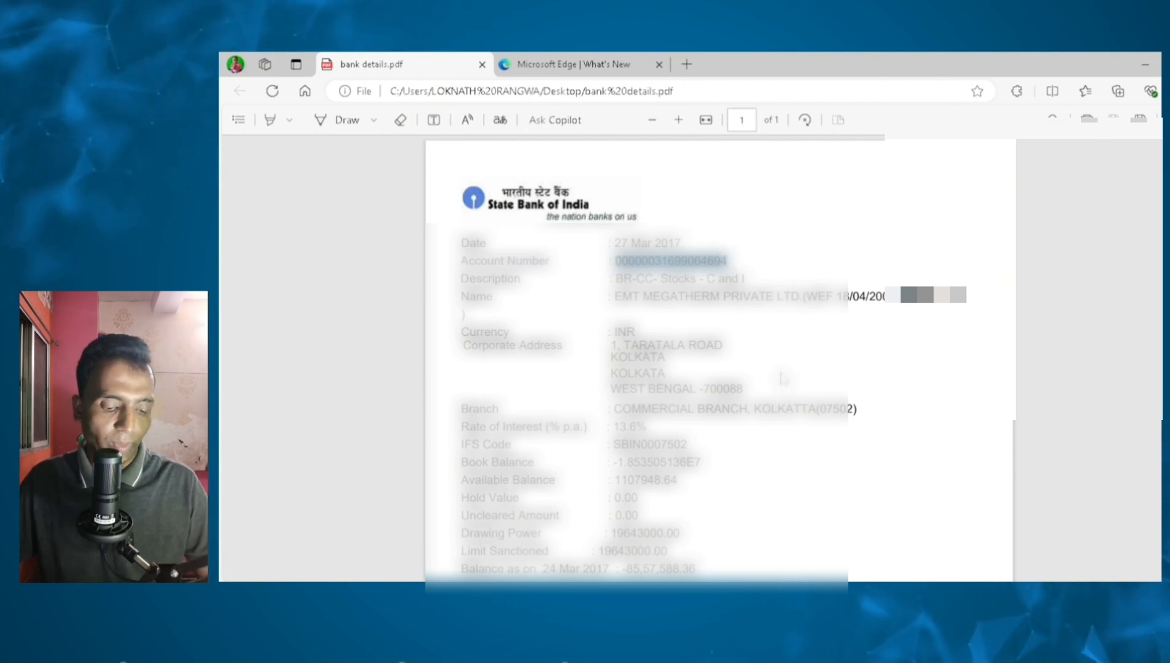
key("alt+Tab")
left_click(391, 187)
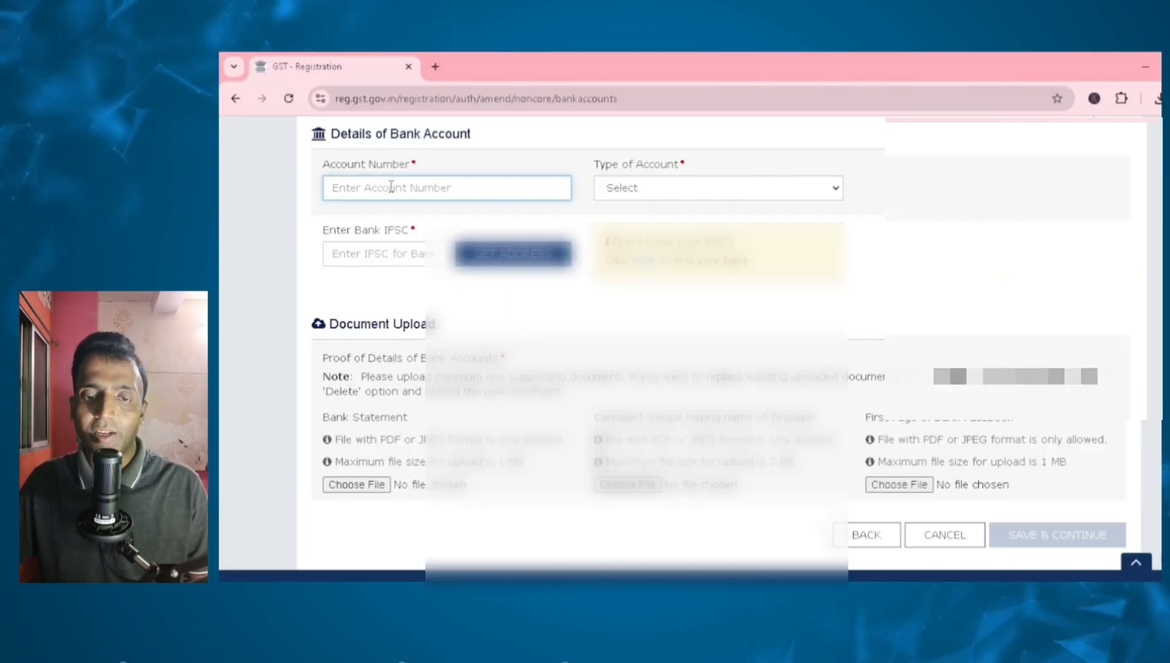
key("ctrl+v")
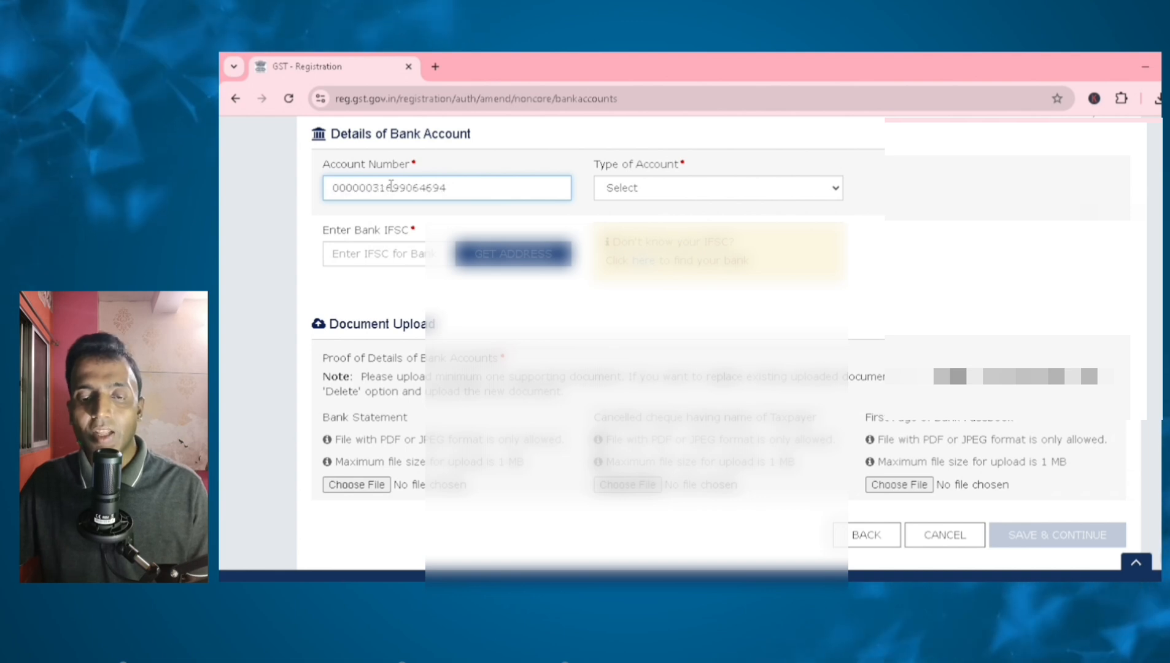
Set the new bank account's Type of Account to Current Account
key("Tab")
left_click(729, 196)
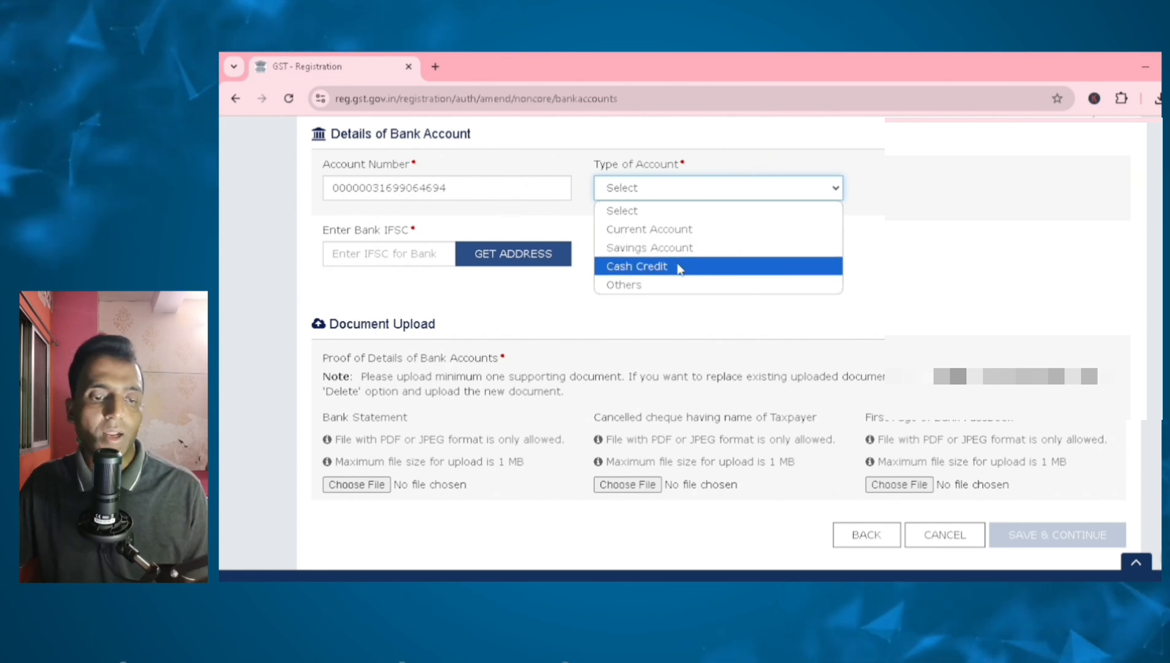
left_click(684, 230)
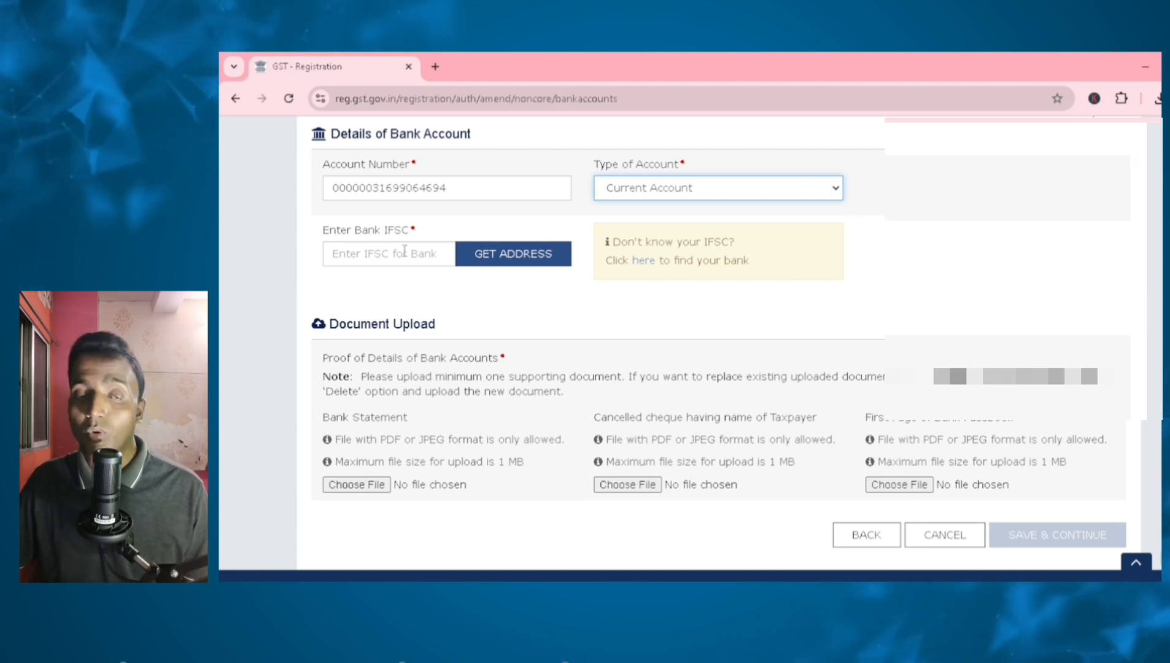
Copy the IFS code SBIN0007502 from bank details.pdf in Microsoft Edge into the portal's Bank IFSC field and fetch the branch address
left_click(1143, 68)
left_click(776, 254)
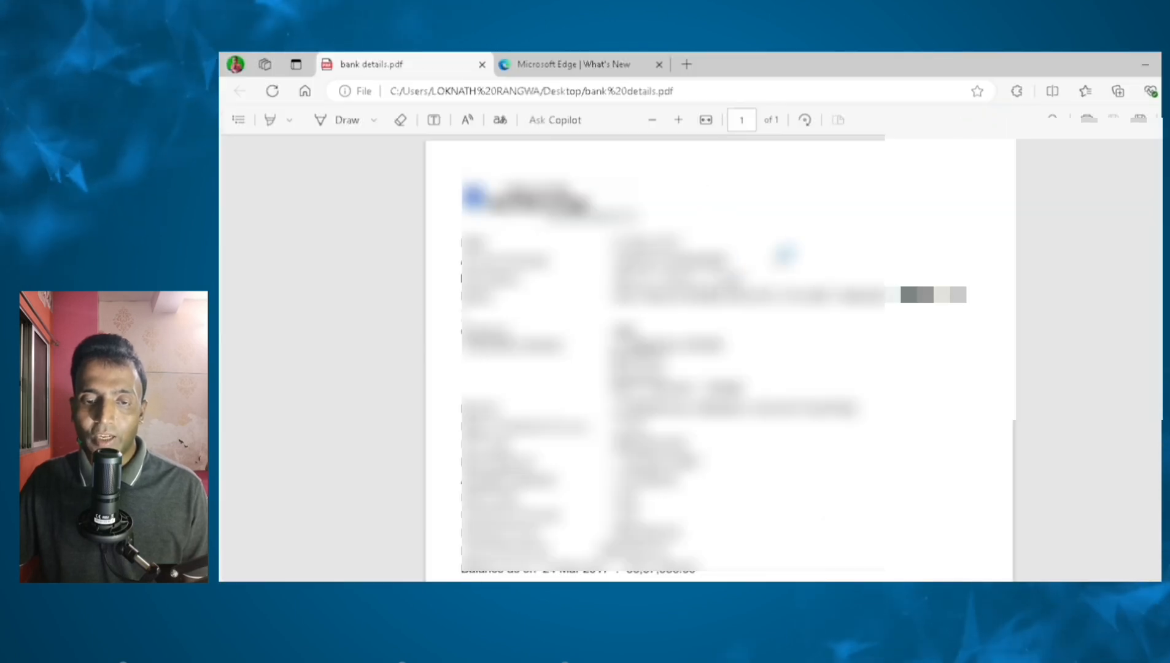
scroll(777, 255, "down", 2)
scroll(773, 302, "down", 1)
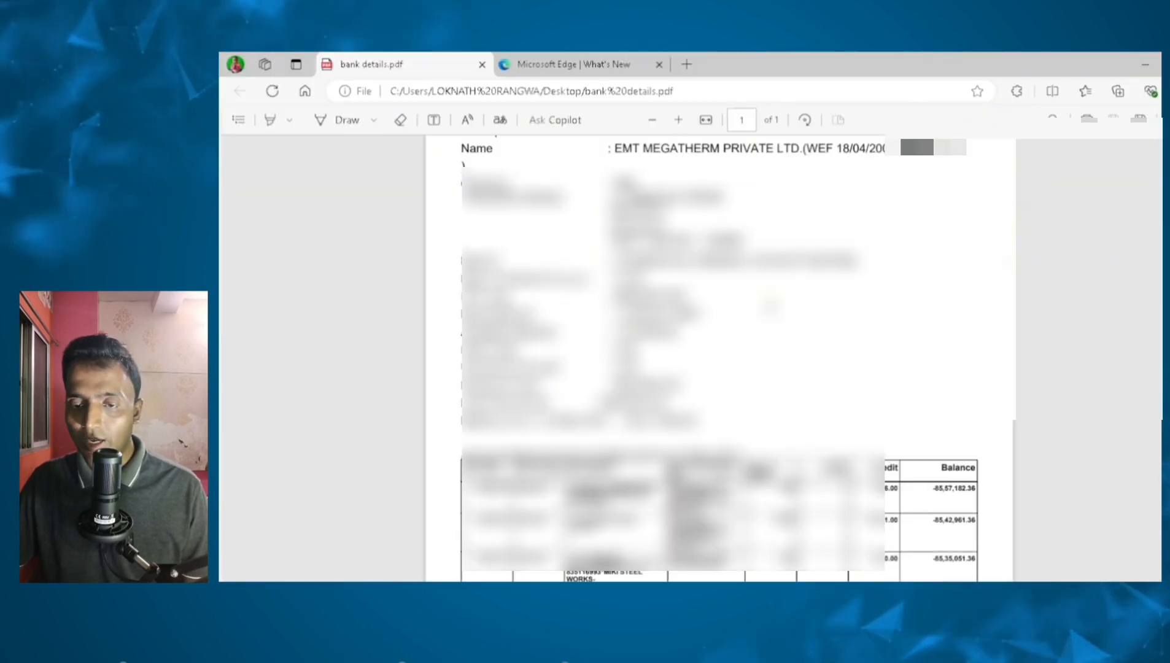
scroll(773, 302, "up", 2)
scroll(772, 304, "down", 1)
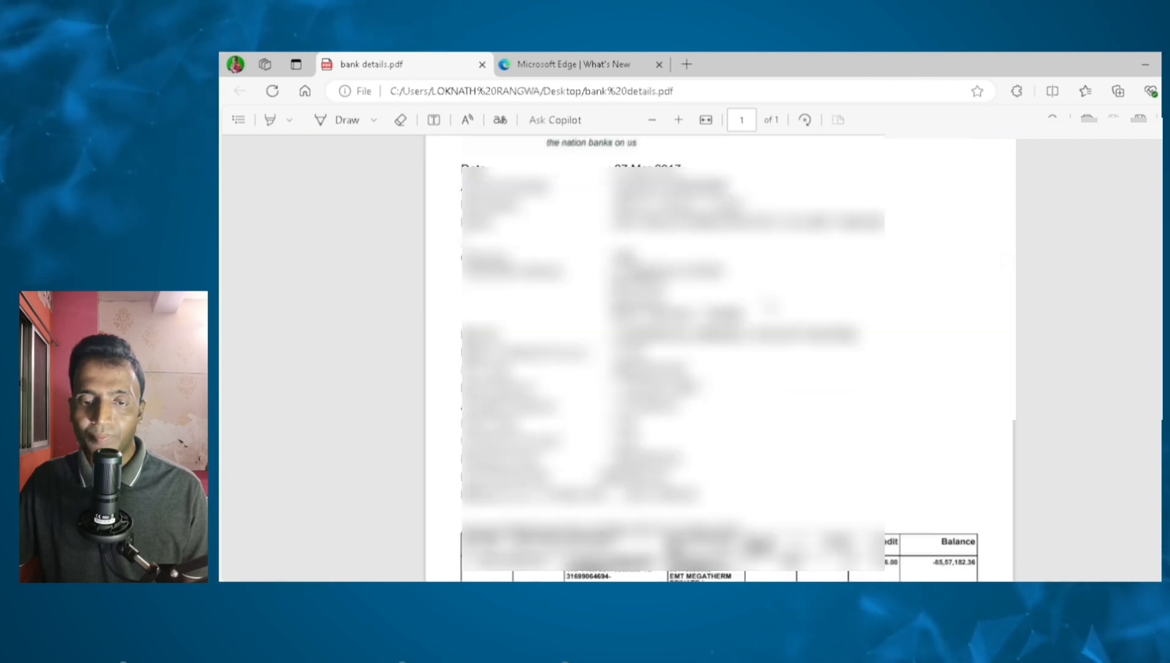
scroll(772, 304, "down", 4)
scroll(773, 304, "up", 3)
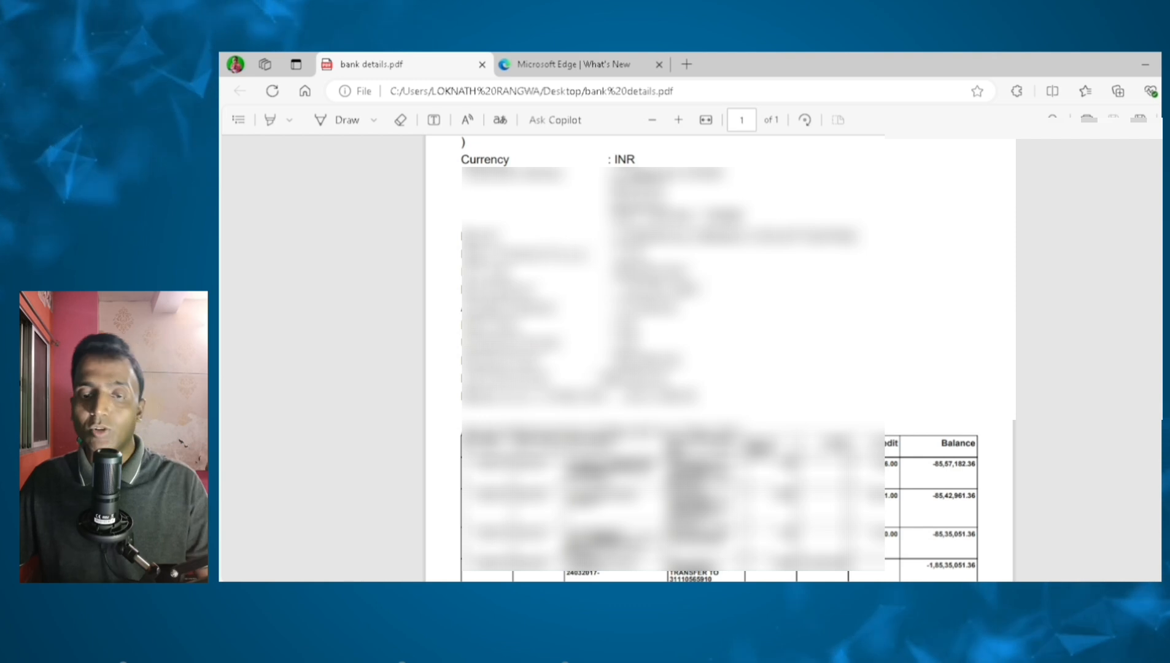
double_click(651, 272)
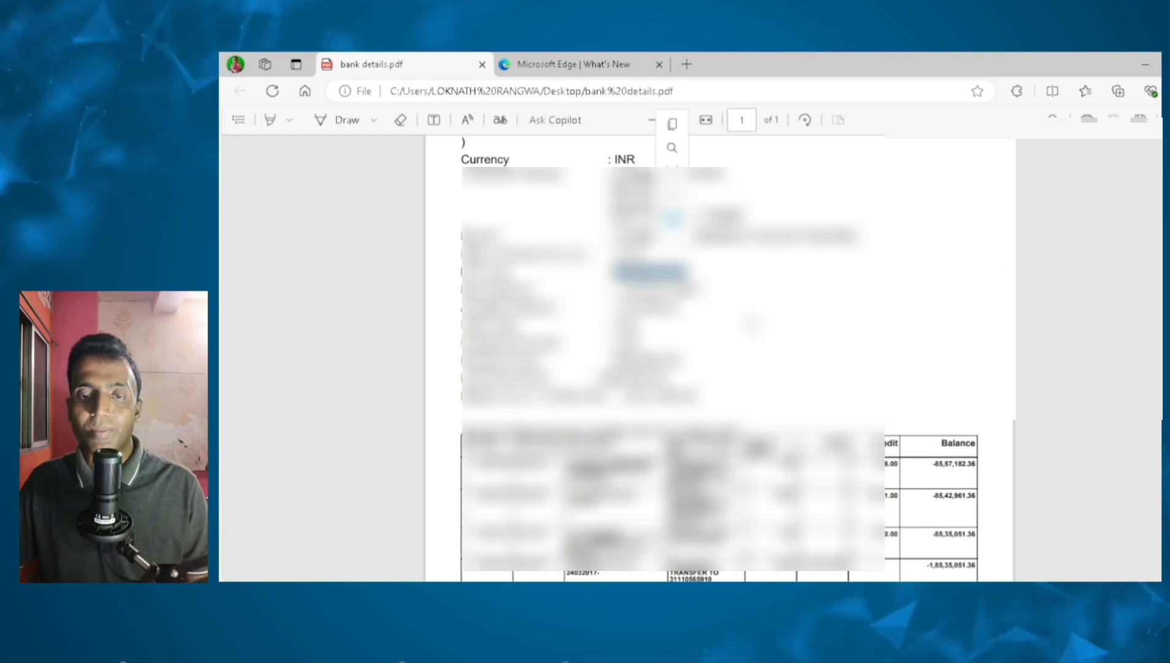
key("ctrl+c")
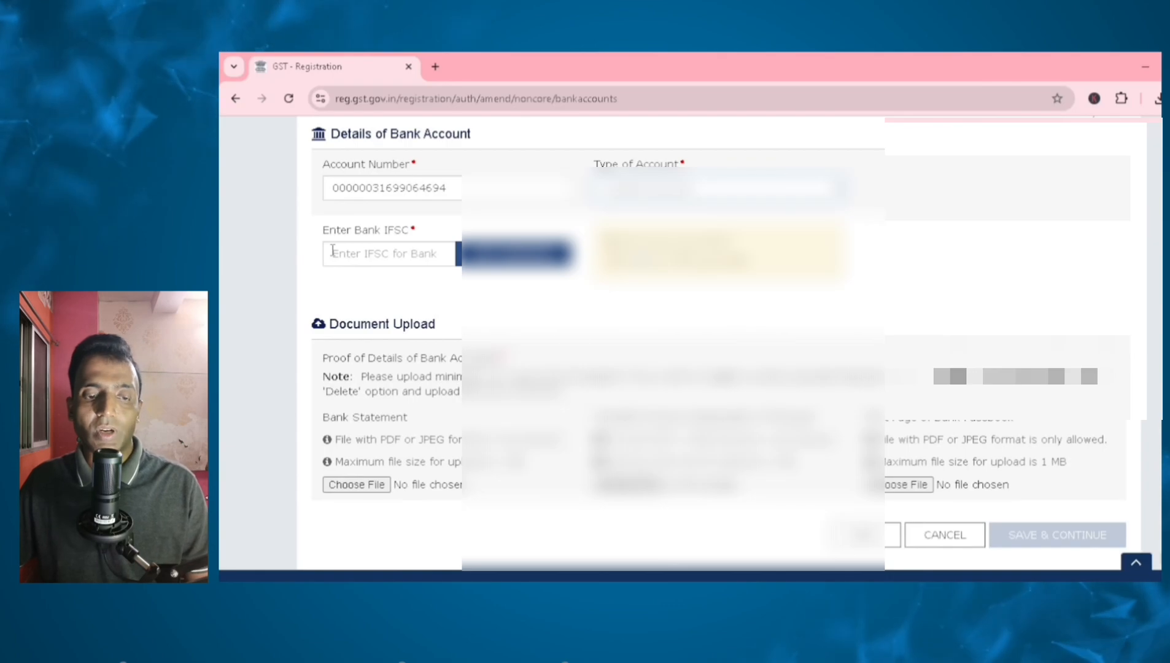
left_click(333, 251)
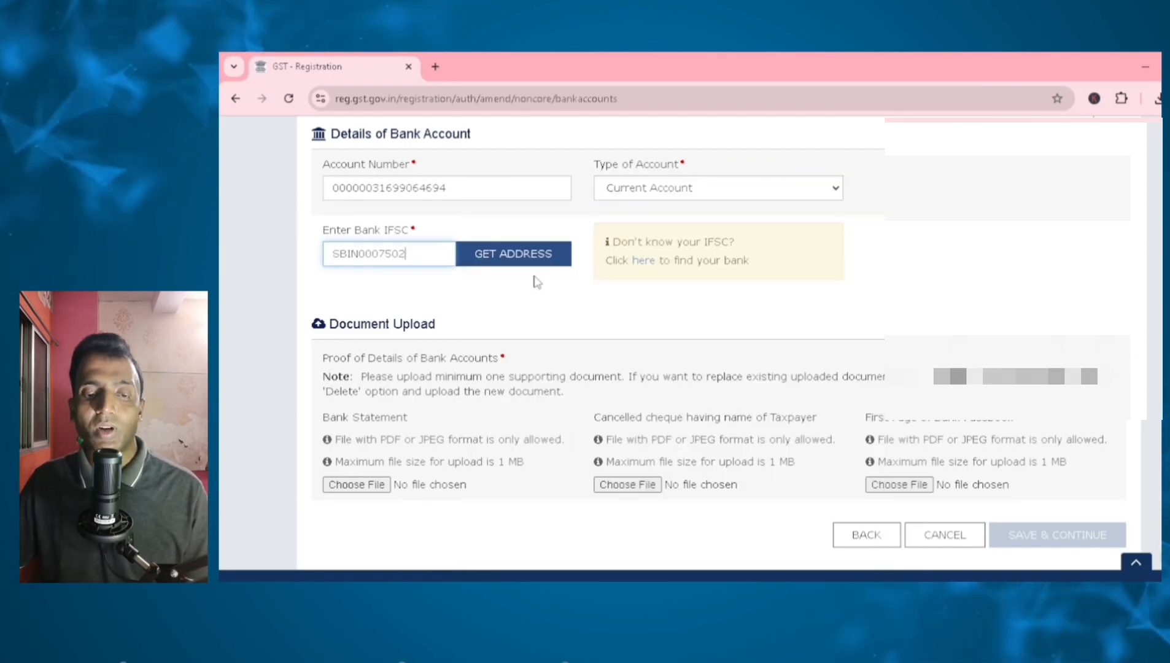
left_click(504, 258)
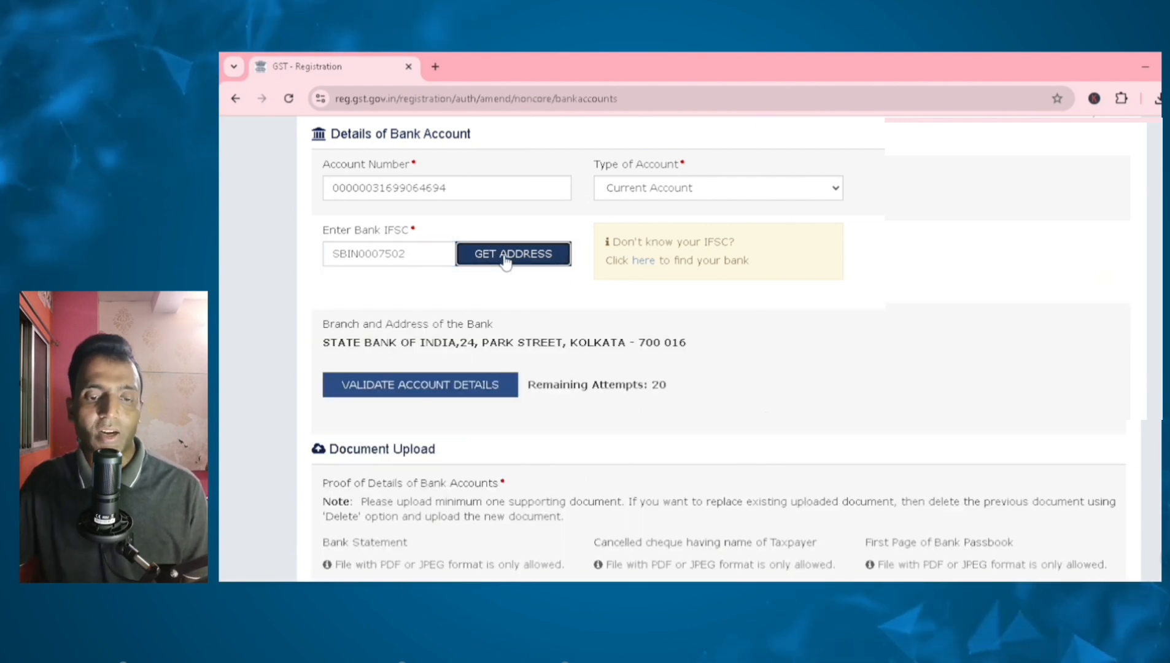
Review the fetched branch address, the IFSC lookup note and the account validation area of the new bank account form
scroll(384, 334, "down", 1)
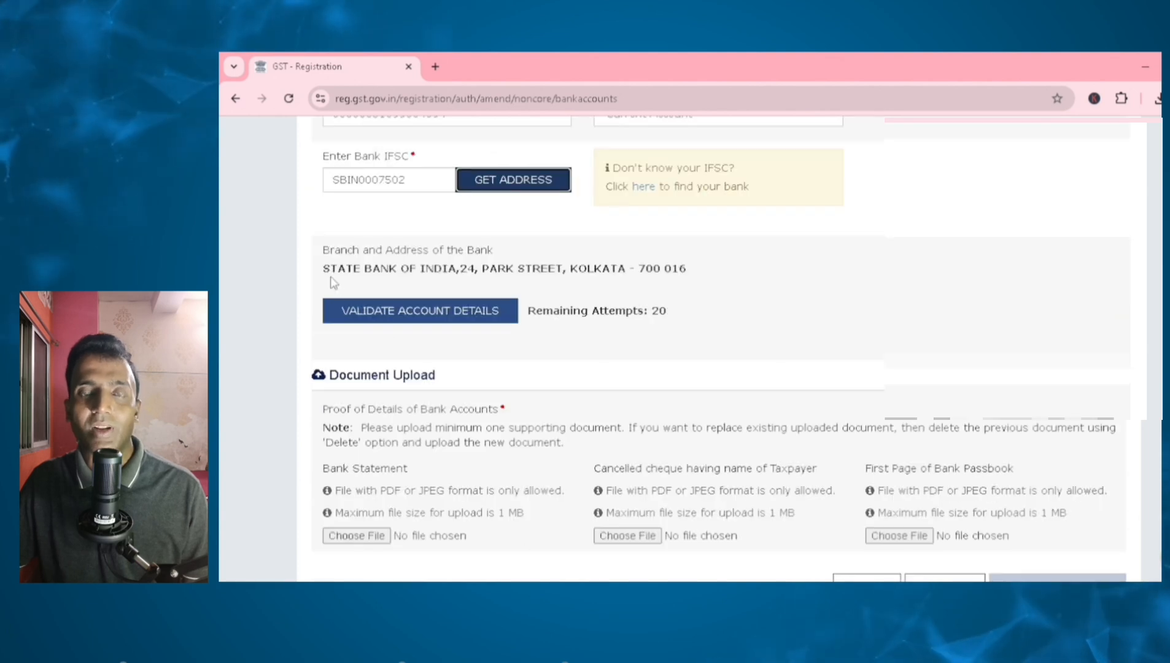
triple_click(690, 271)
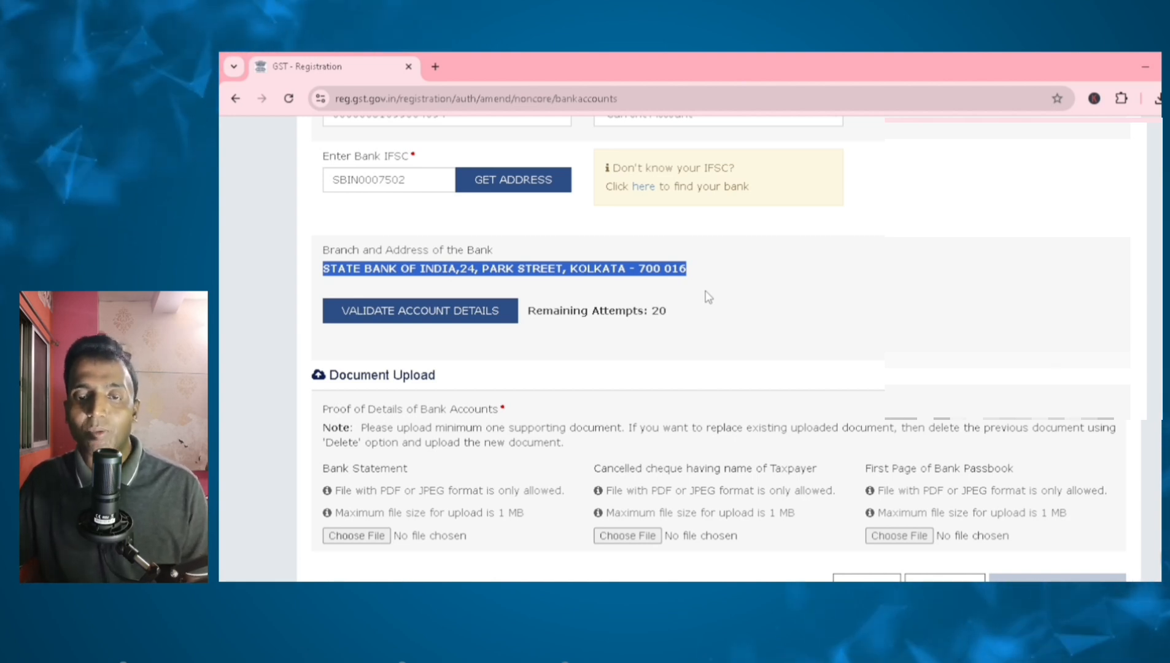
left_click(729, 290)
scroll(731, 293, "down", 1)
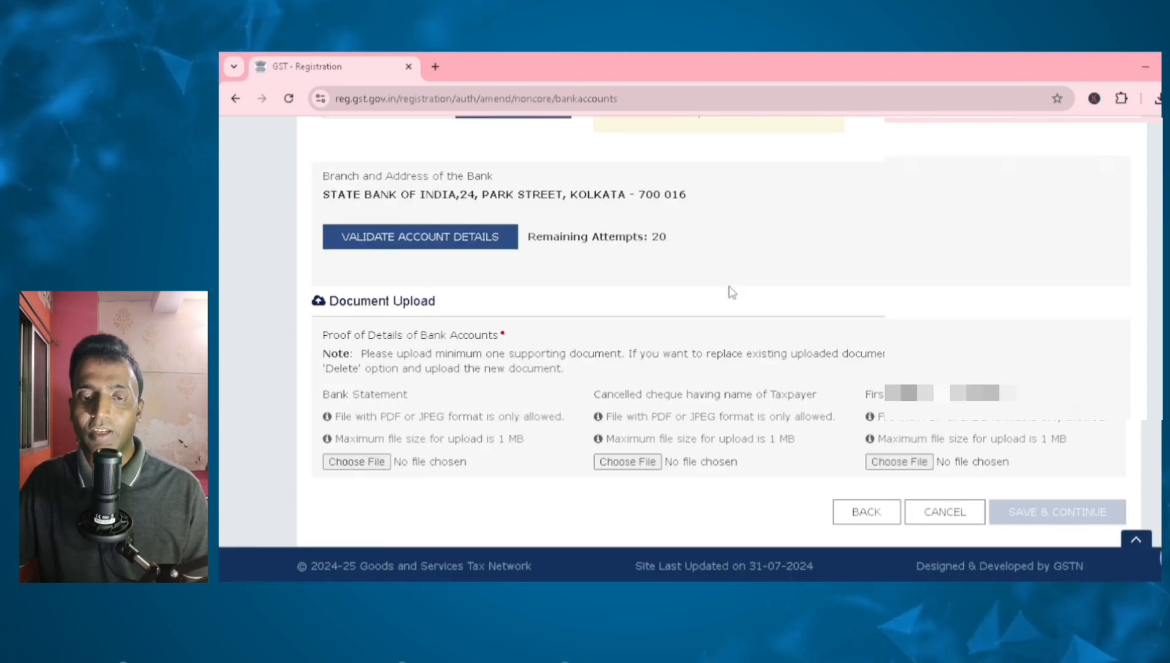
scroll(731, 292, "up", 2)
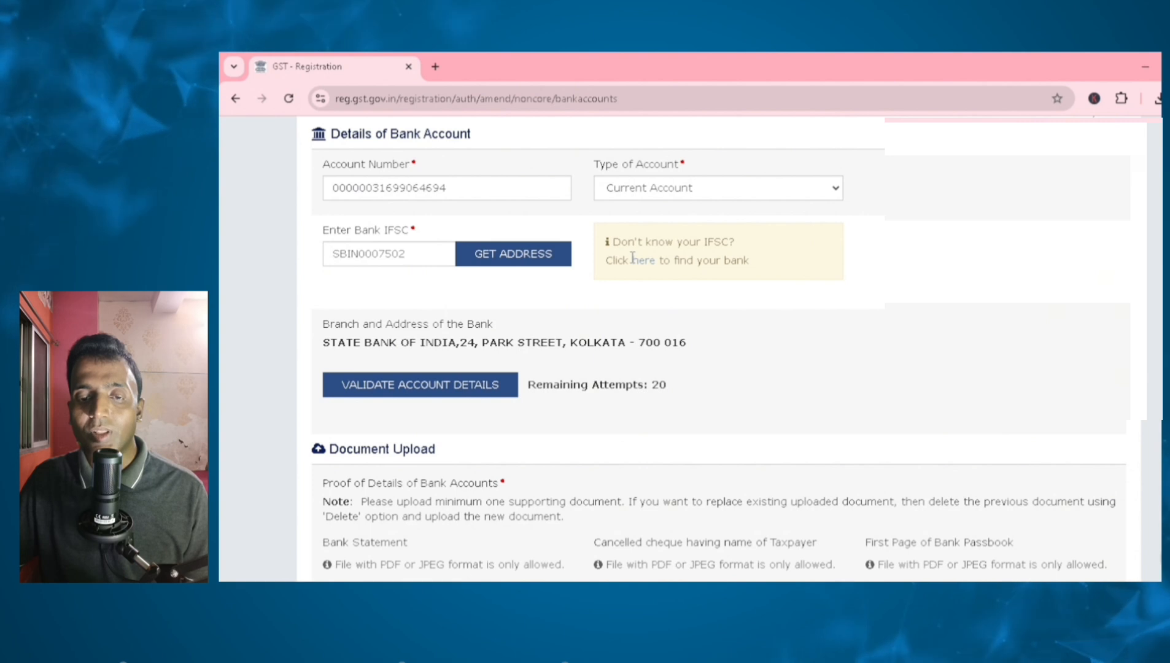
left_click_drag(617, 238, 747, 279)
left_click(672, 287)
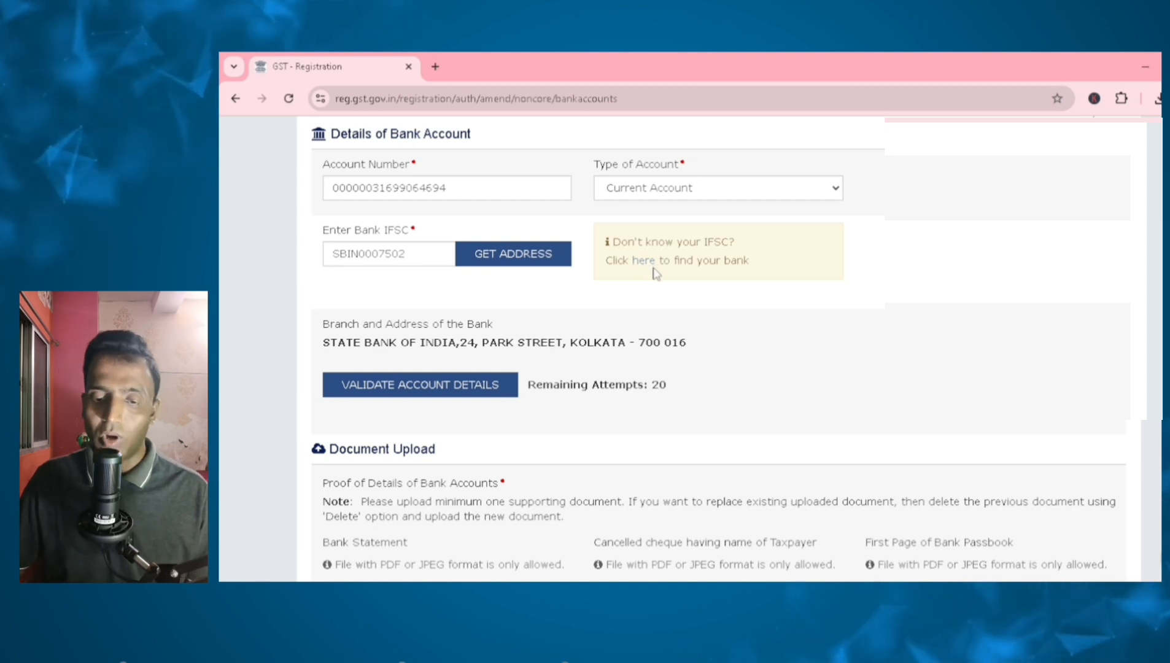
scroll(675, 278, "down", 3)
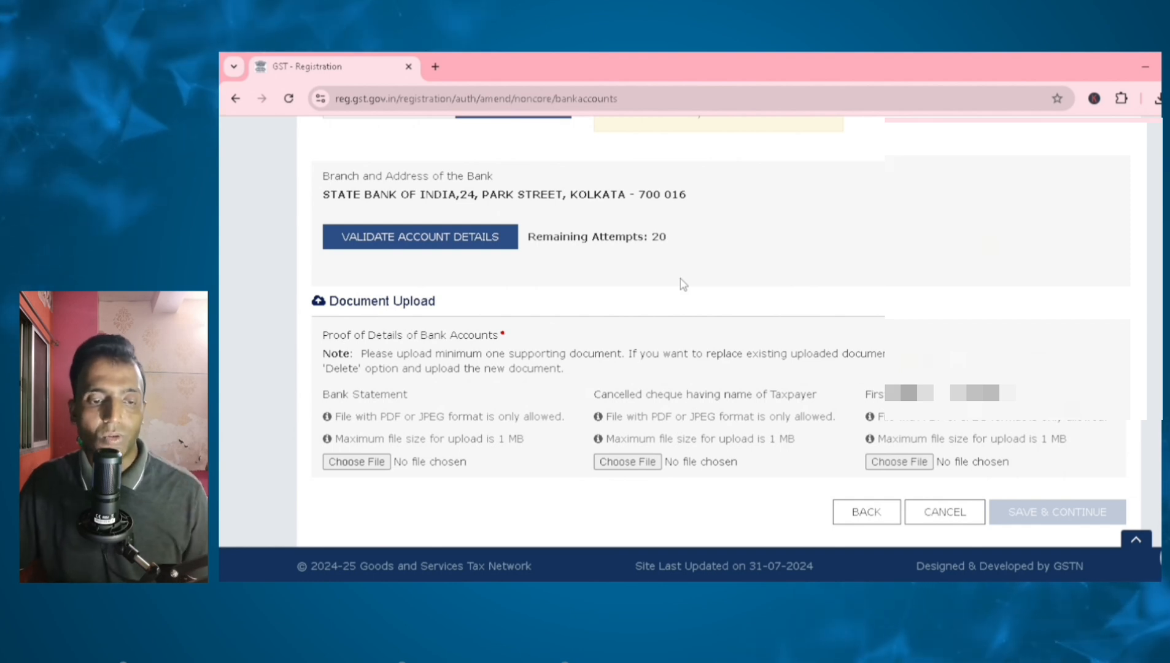
scroll(682, 294, "up", 1)
scroll(679, 308, "down", 1)
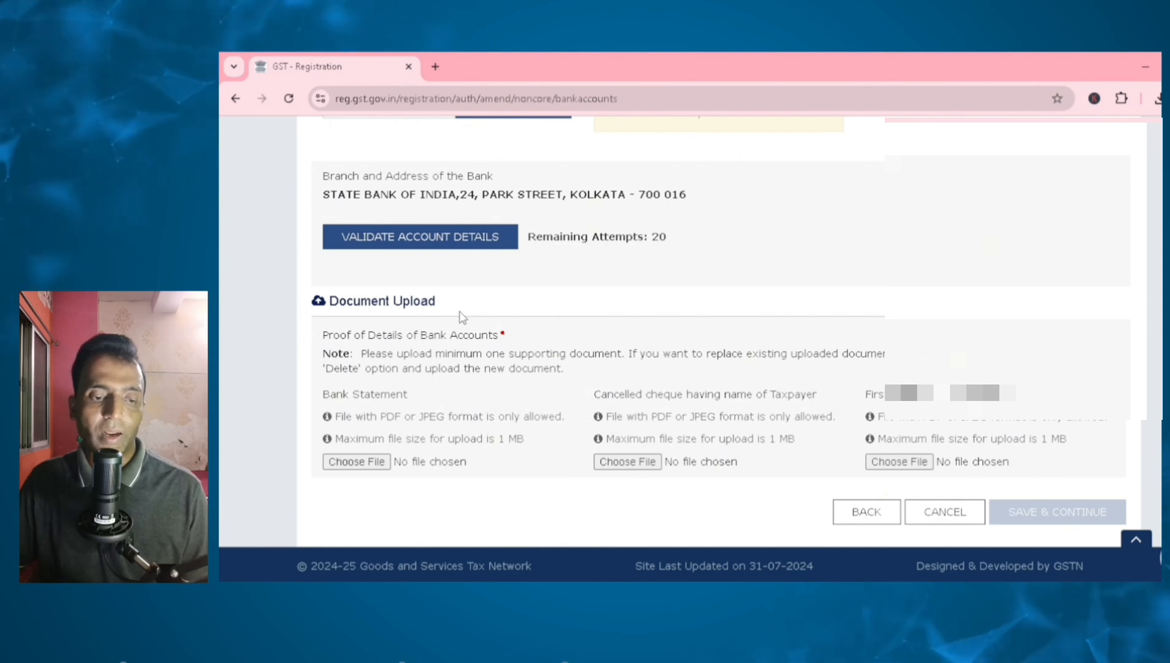
Examine the file format and size requirements for uploading the bank statement, cancelled cheque and first page of the passbook
scroll(462, 317, "down", 1)
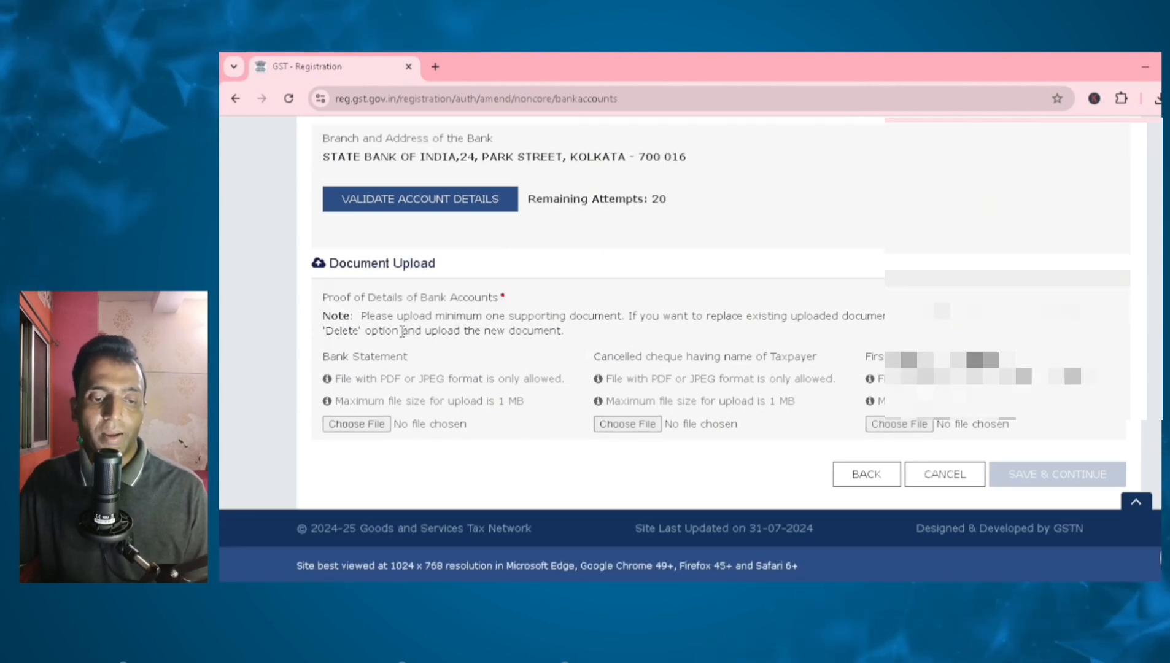
left_click_drag(324, 357, 413, 361)
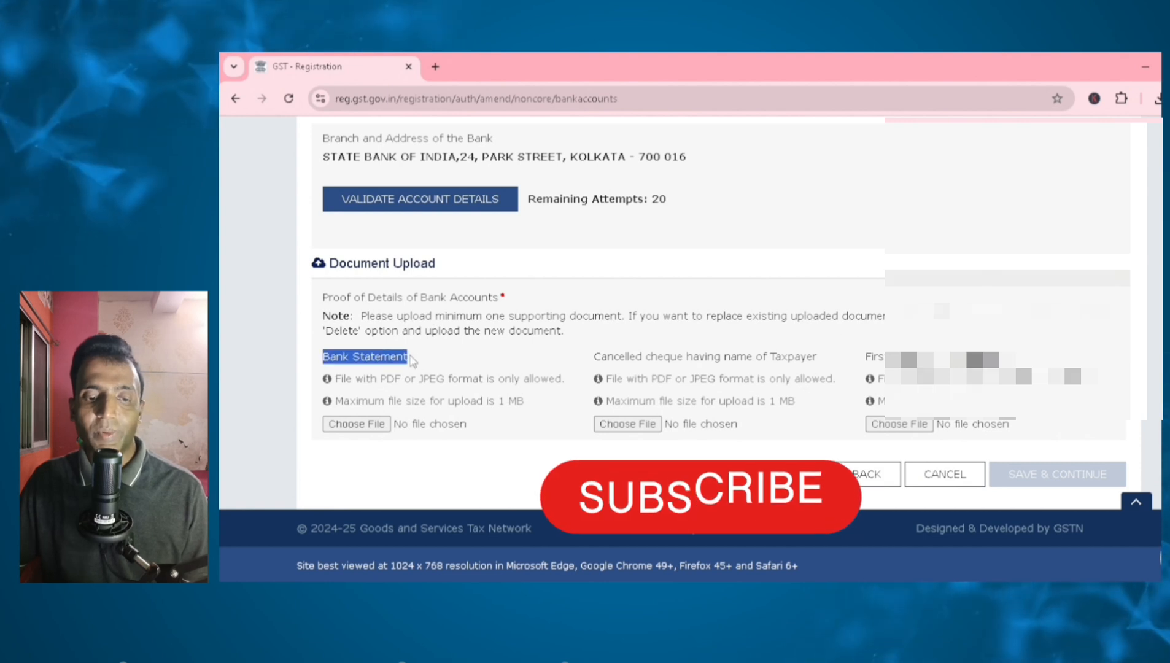
left_click(367, 378)
double_click(443, 378)
left_click_drag(375, 401, 480, 402)
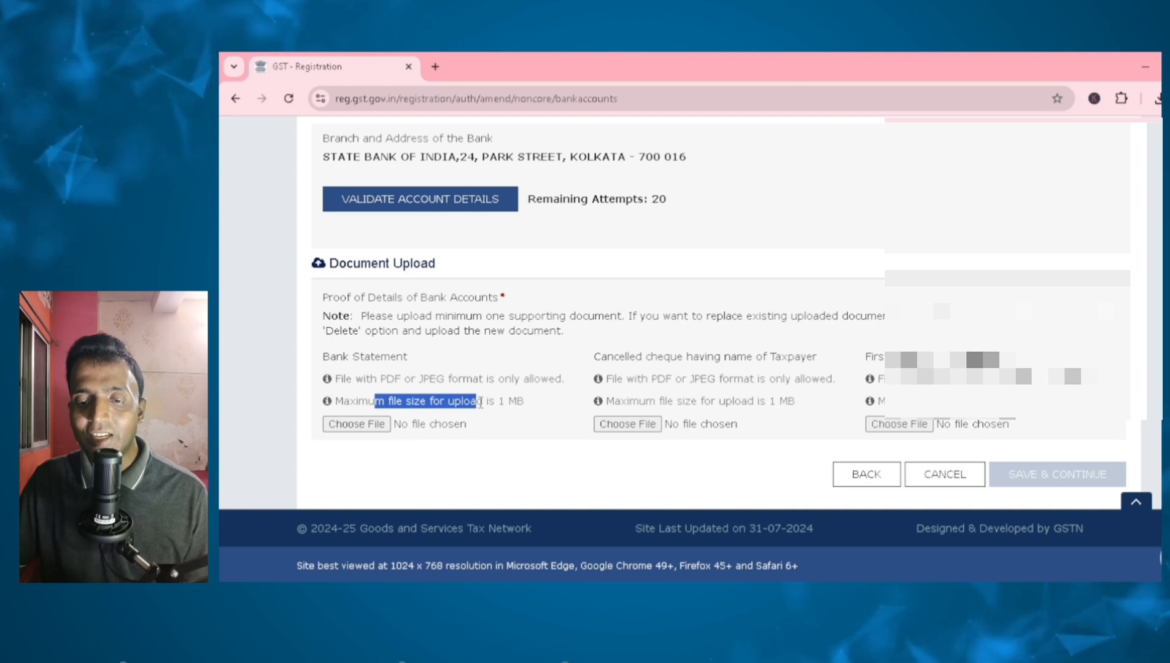
left_click_drag(818, 357, 753, 365)
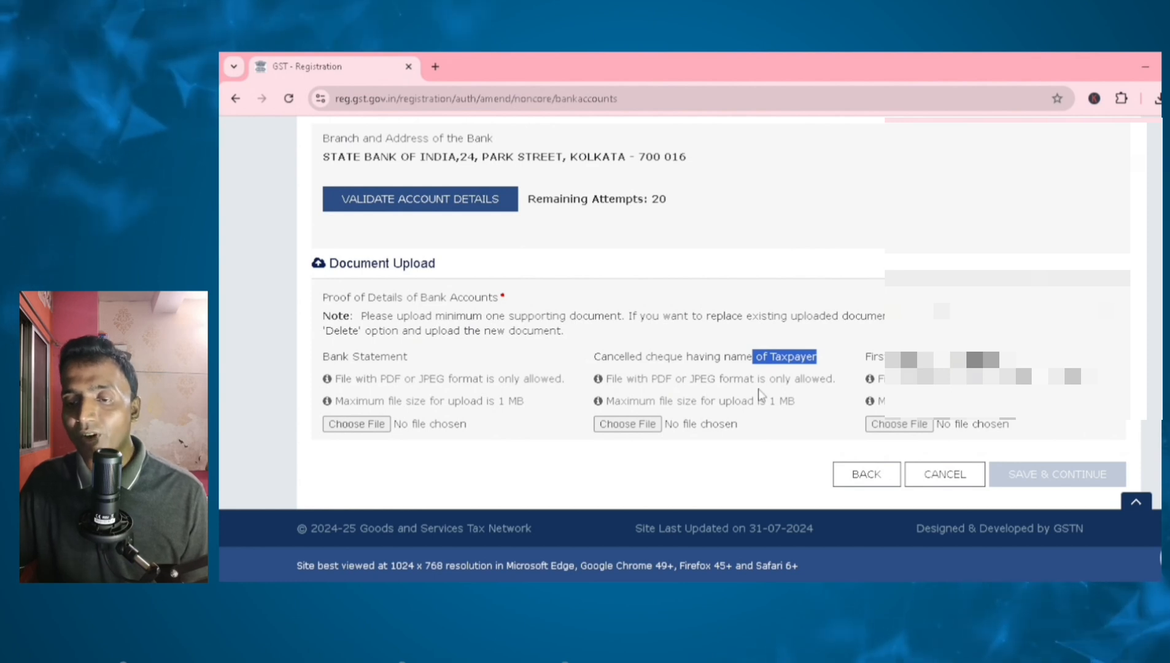
left_click_drag(867, 361, 1016, 361)
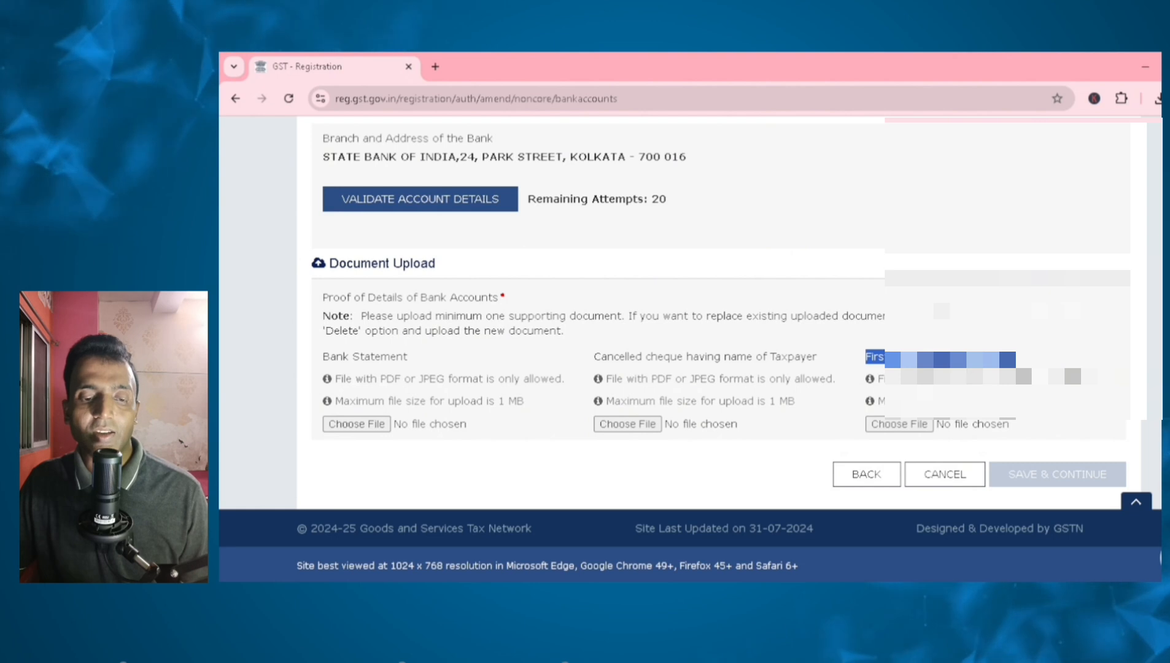
left_click(778, 431)
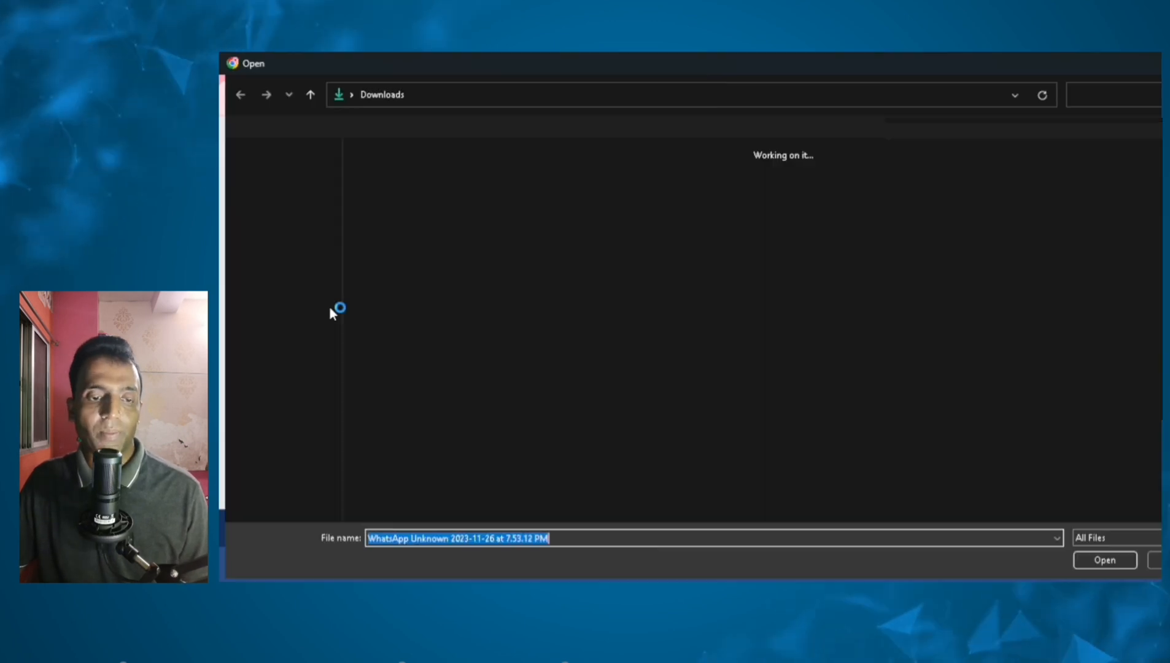
key("Escape")
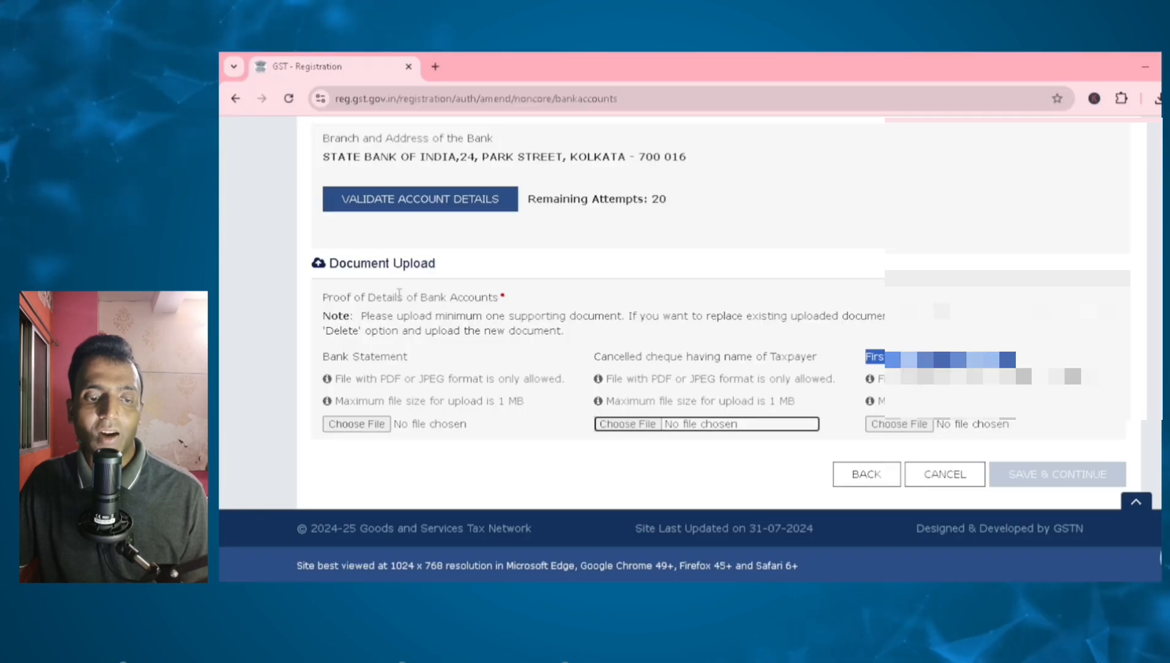
Read the Document Upload note on the minimum supporting documents and on replacing an already uploaded document
left_click_drag(324, 299, 525, 309)
left_click_drag(404, 318, 618, 318)
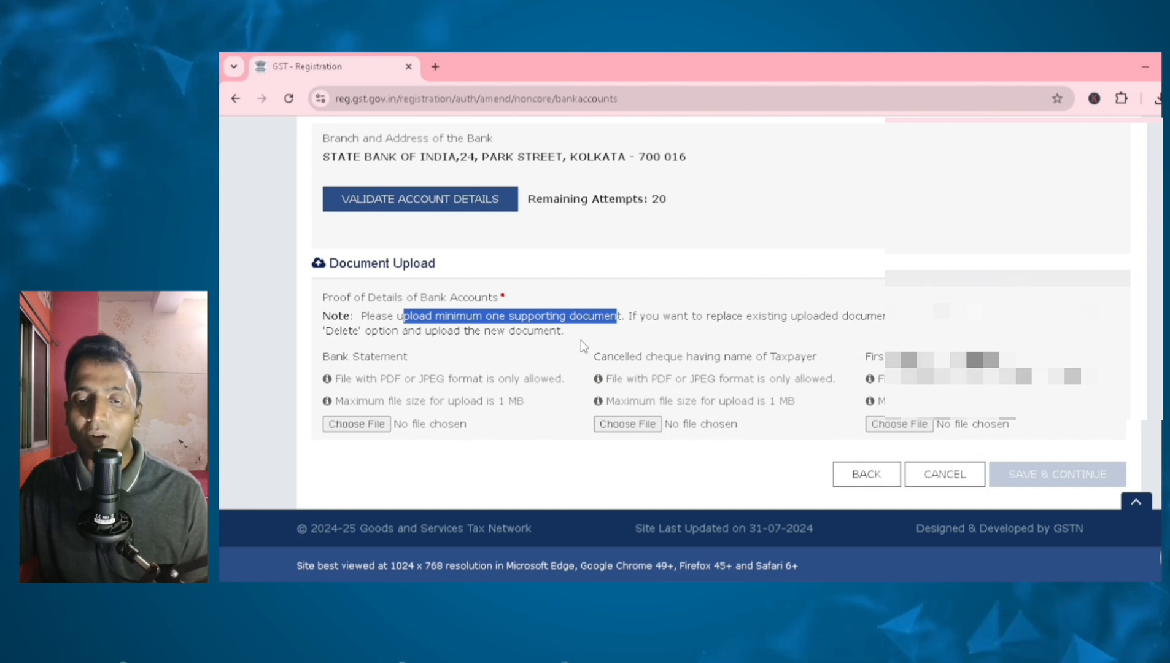
left_click_drag(628, 316, 868, 320)
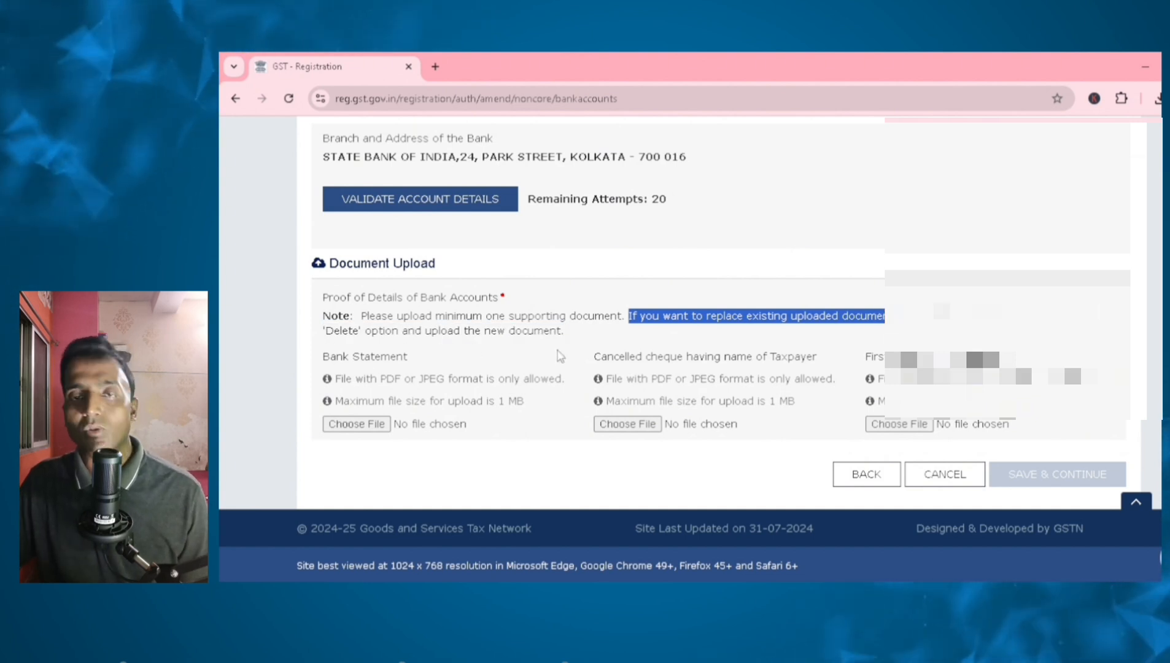
scroll(560, 357, "up", 1)
scroll(559, 356, "down", 1)
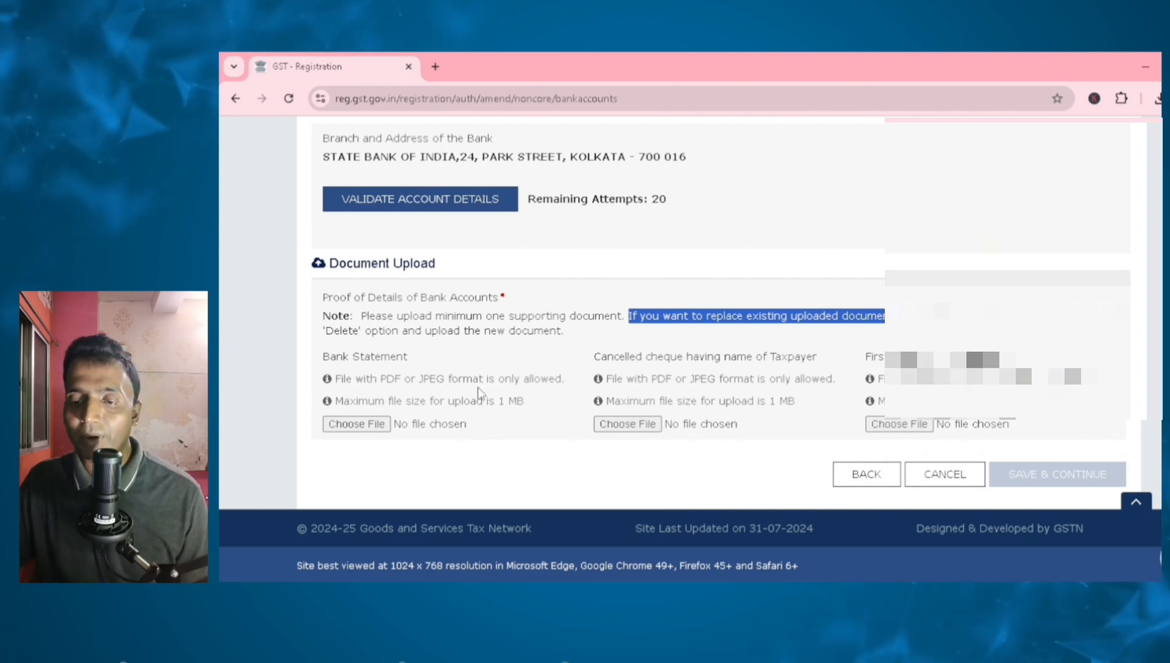
left_click(619, 265)
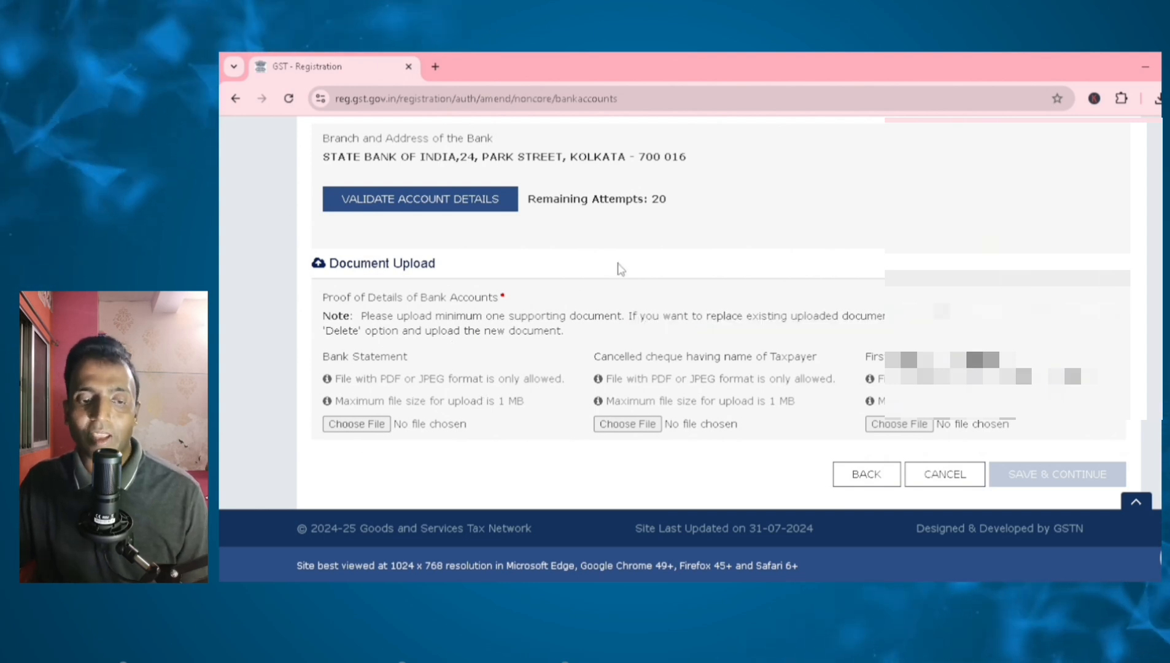
Upload the bank details PDF from the Desktop as the Bank Statement proof for the new account
left_click(377, 428)
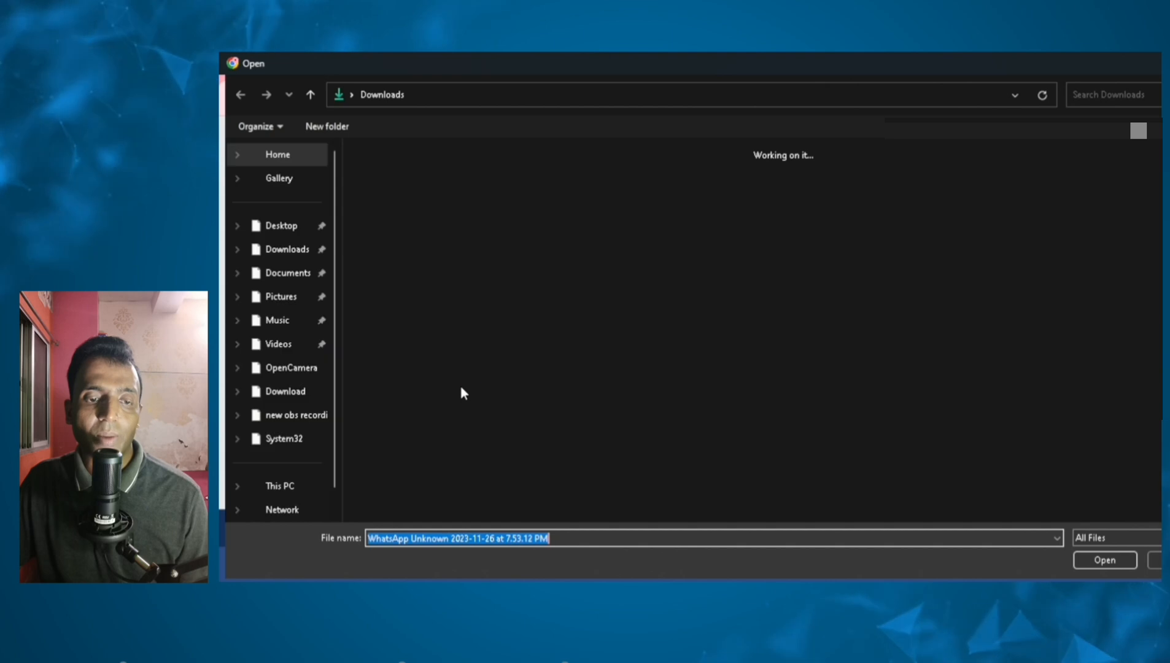
left_click(280, 227)
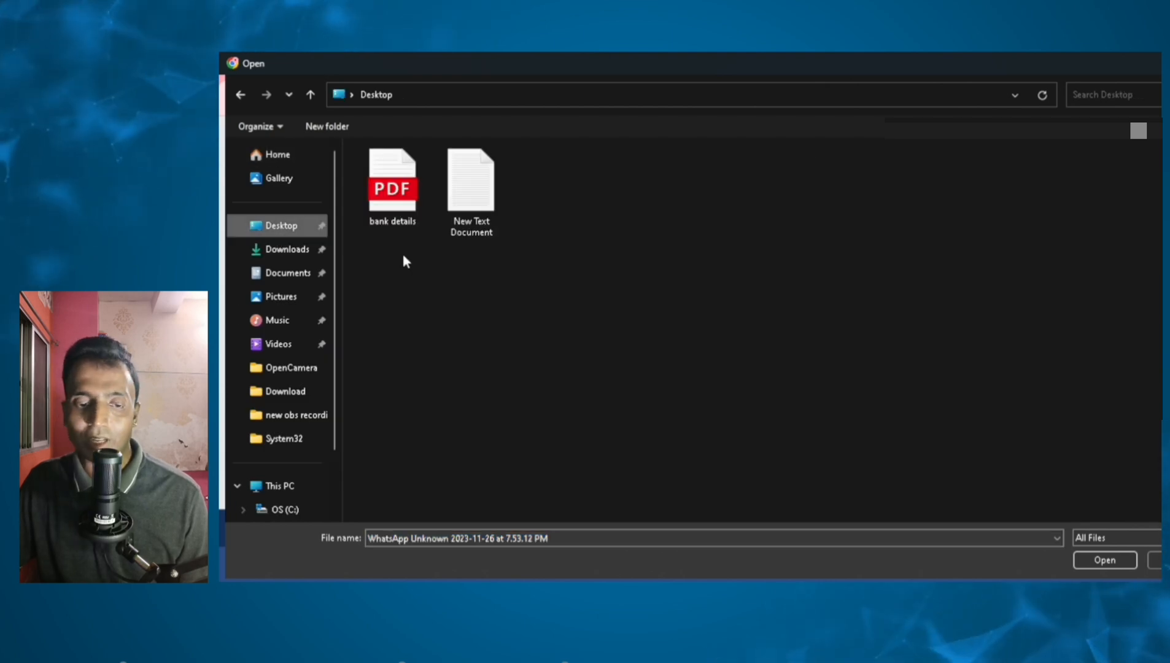
left_click(403, 224)
left_click(1105, 560)
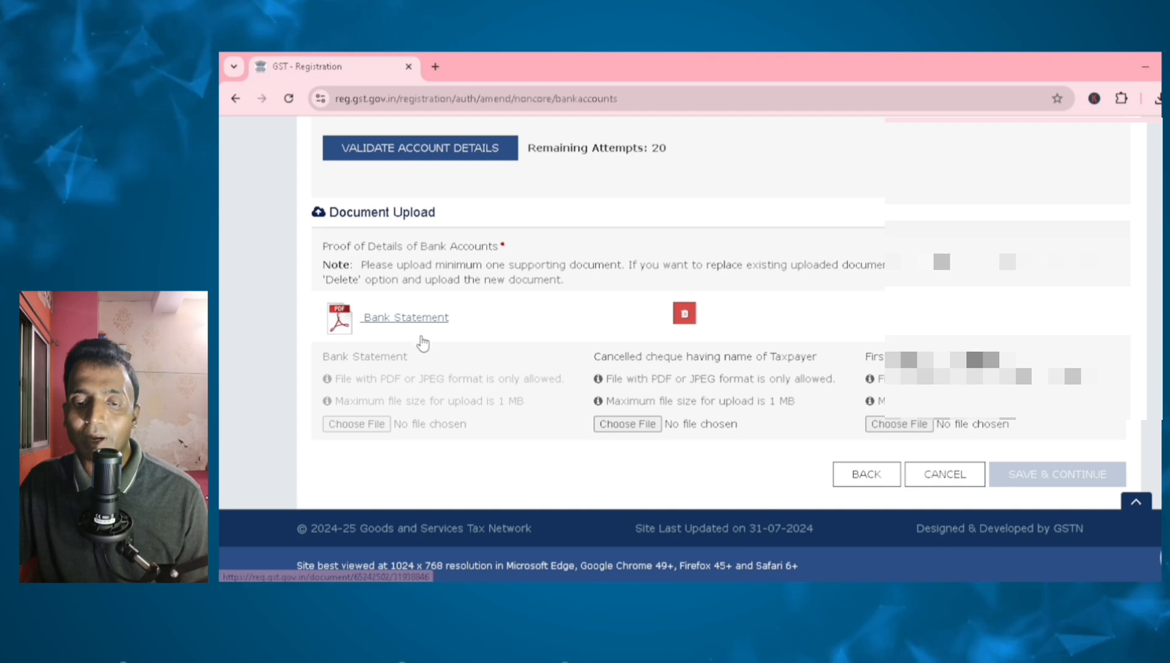
Delete the uploaded Bank Statement and upload the bank details PDF from the Desktop again in its place
left_click(684, 317)
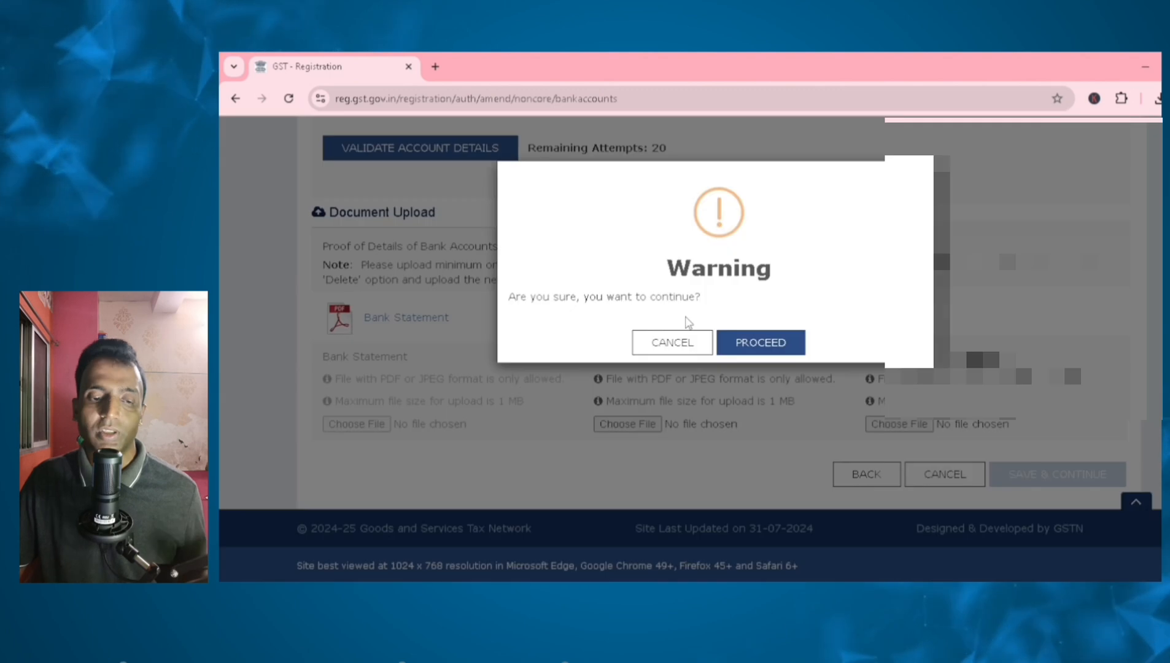
left_click(759, 340)
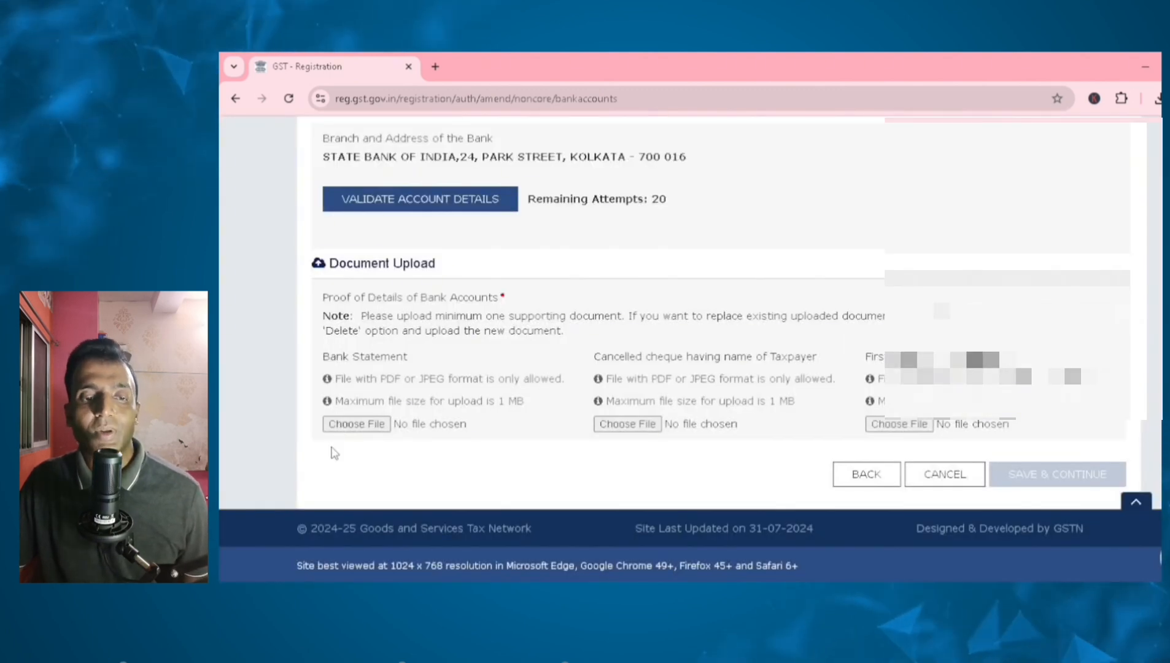
left_click(372, 425)
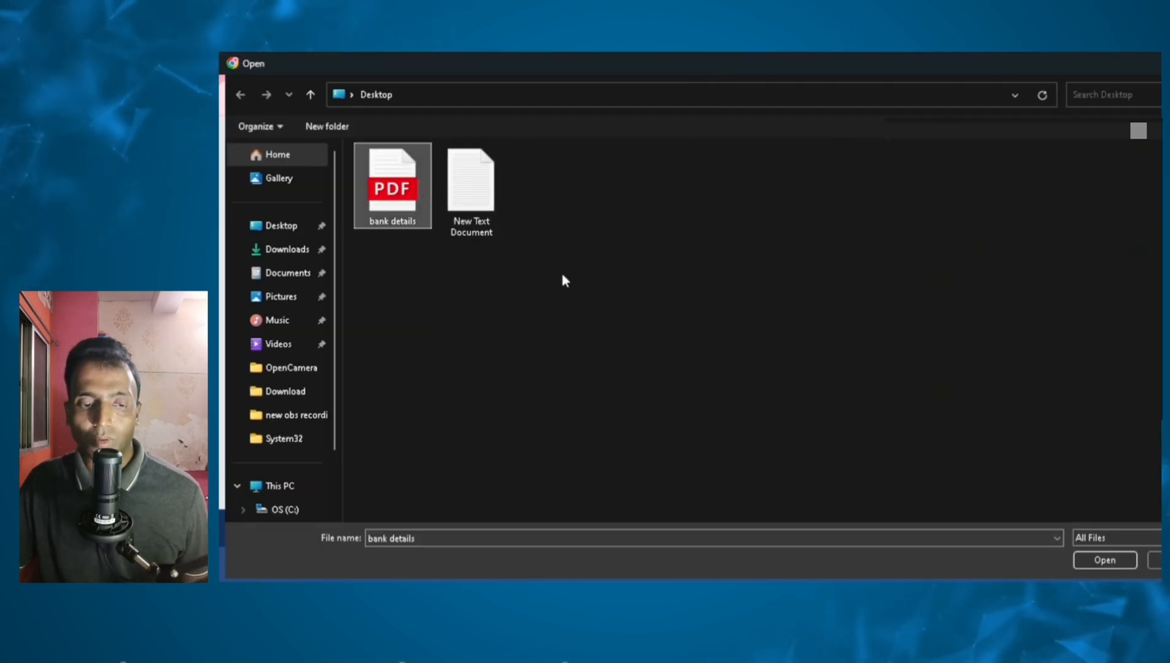
left_click(1107, 564)
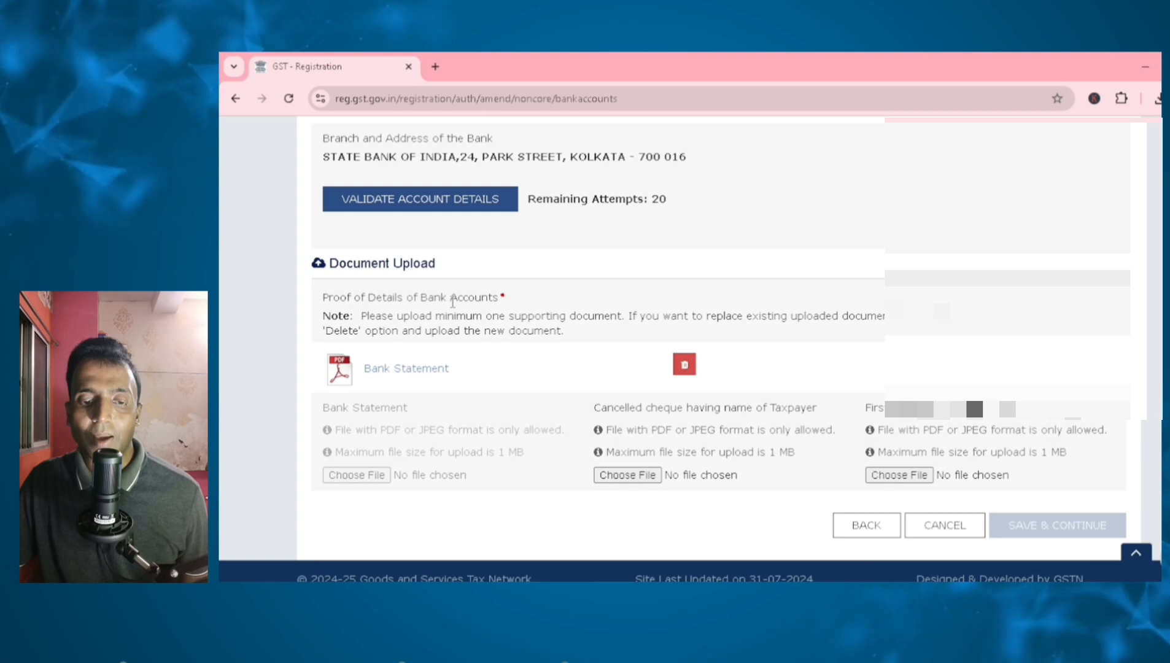
Check the remaining validation attempts and validate the account details of the new bank account
scroll(869, 308, "up", 2)
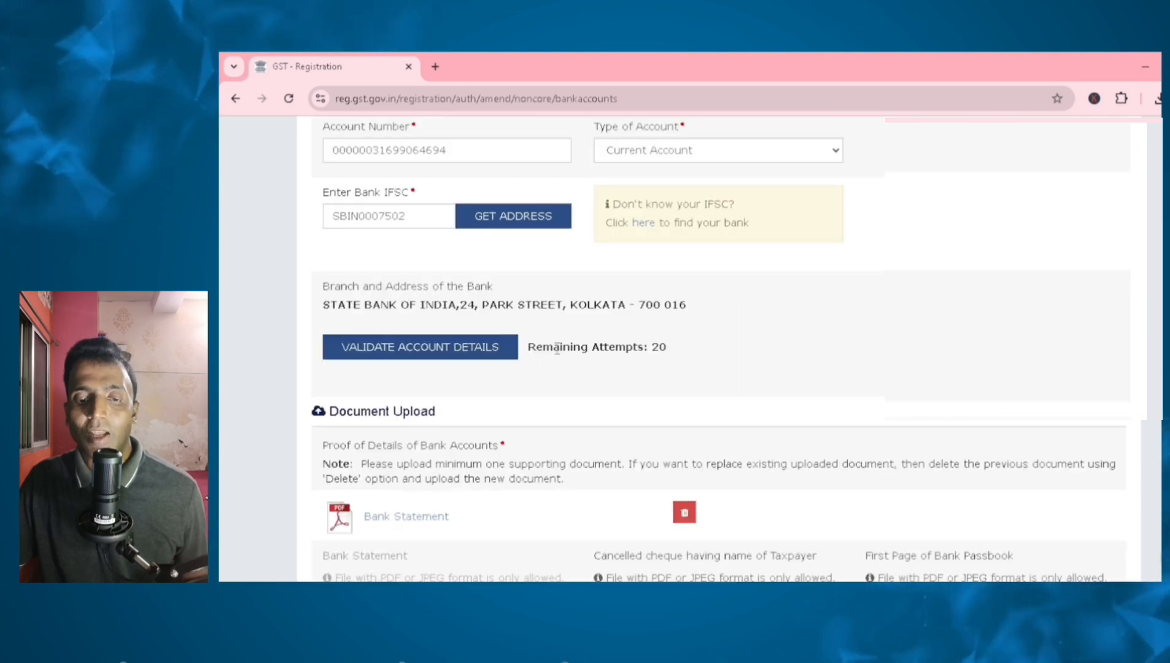
left_click_drag(529, 347, 645, 348)
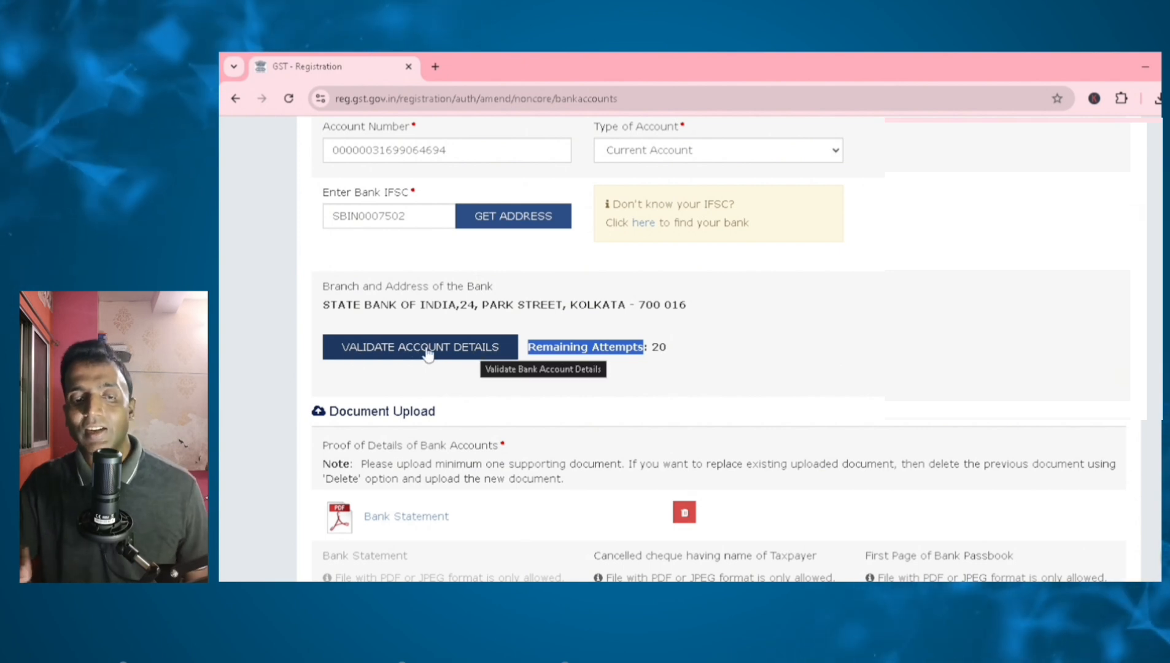
scroll(740, 358, "down", 3)
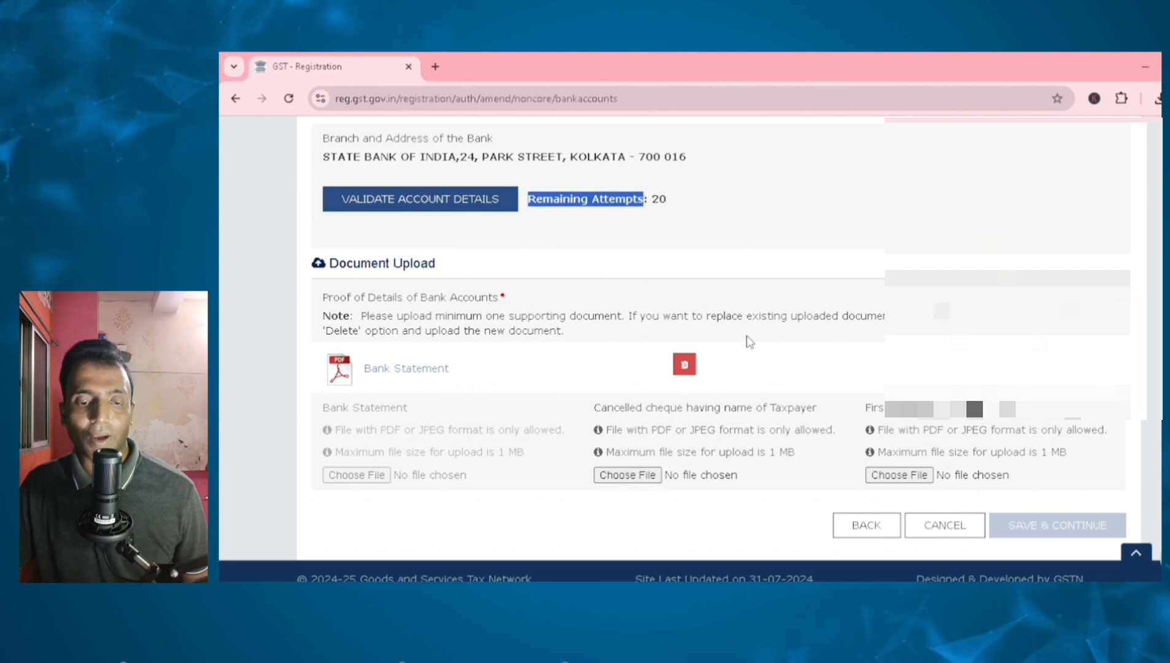
scroll(749, 341, "down", 1)
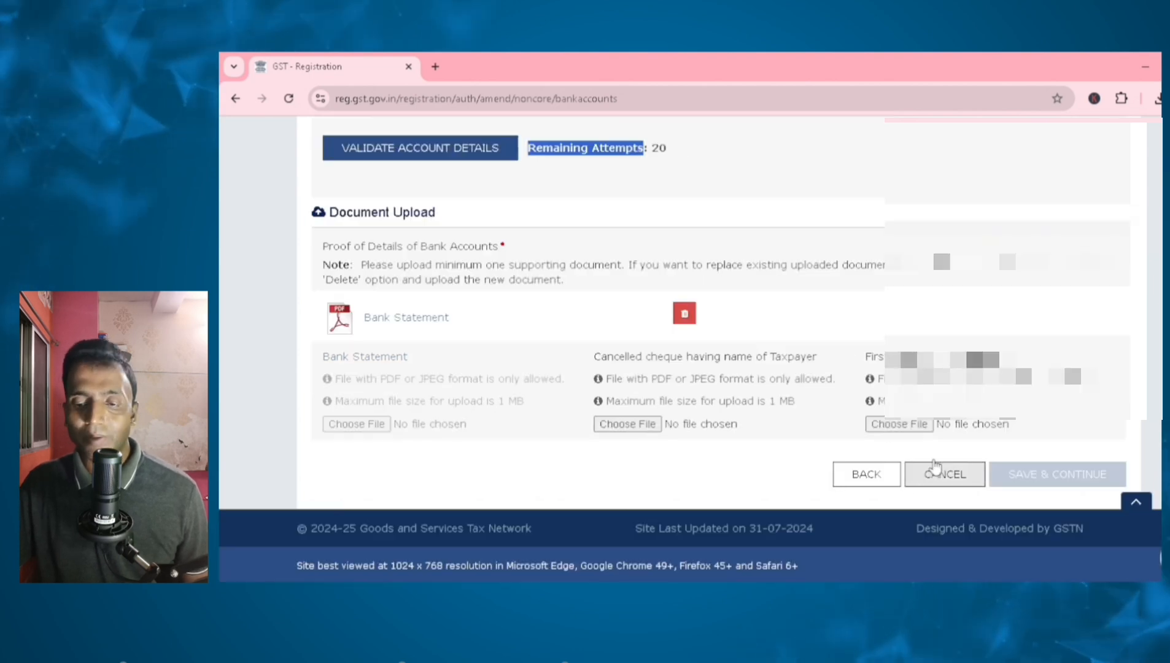
left_click(643, 197)
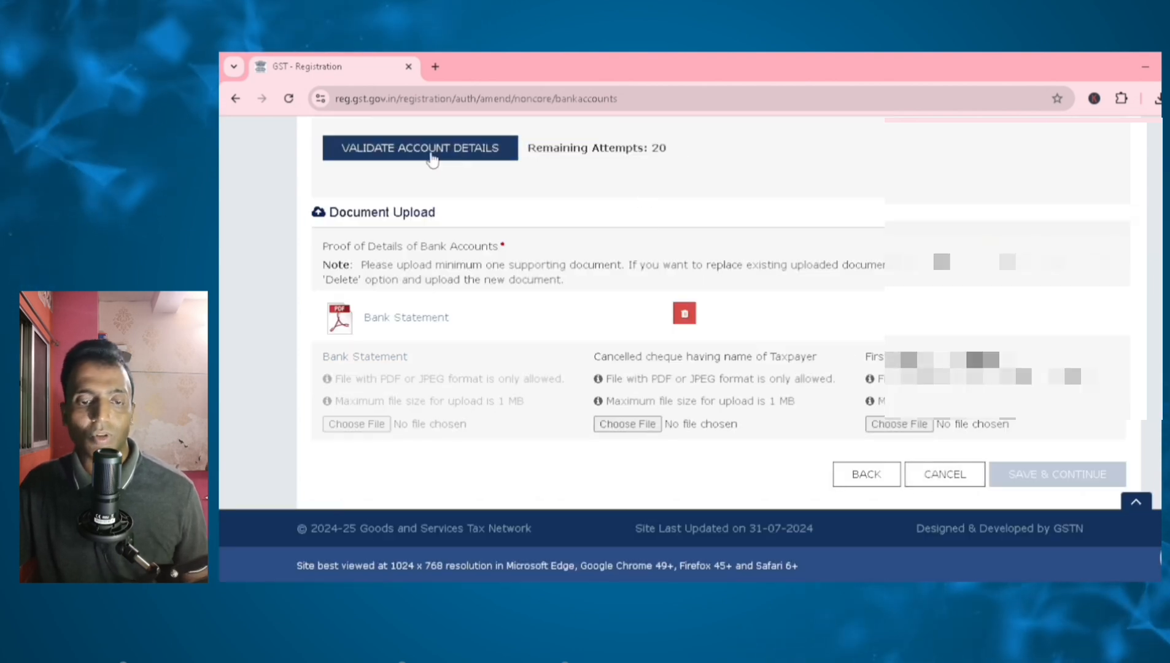
scroll(685, 347, "up", 3)
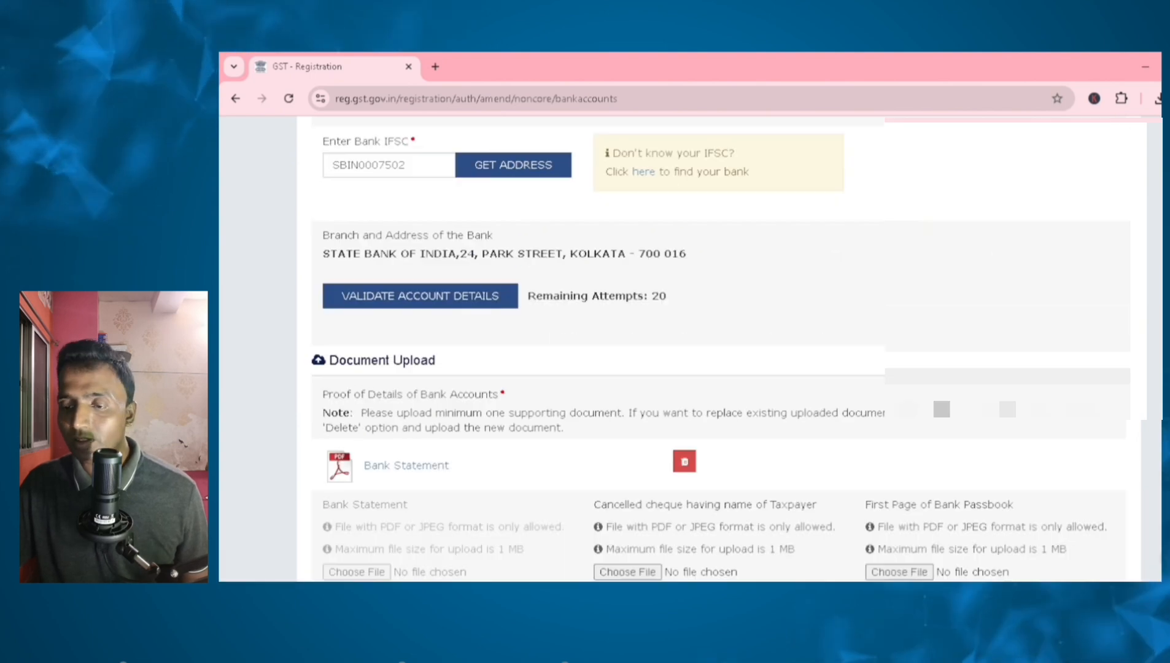
left_click(433, 299)
Read the note on where the validation status is shown and try to save the new bank account
scroll(736, 298, "down", 3)
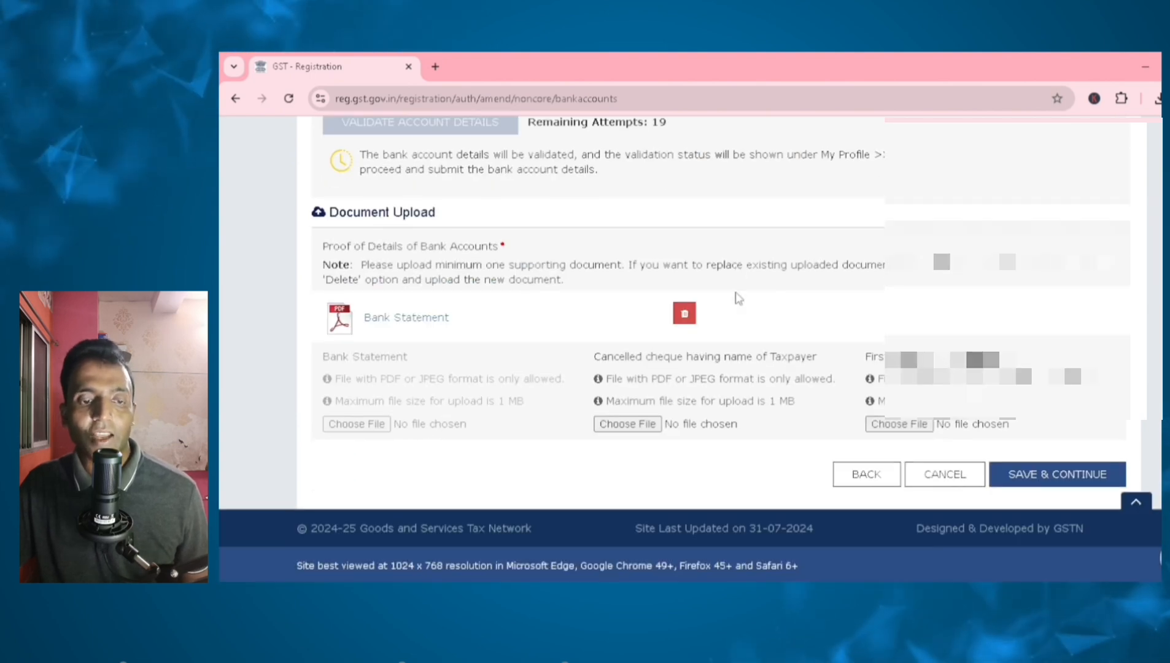
scroll(447, 161, "up", 3)
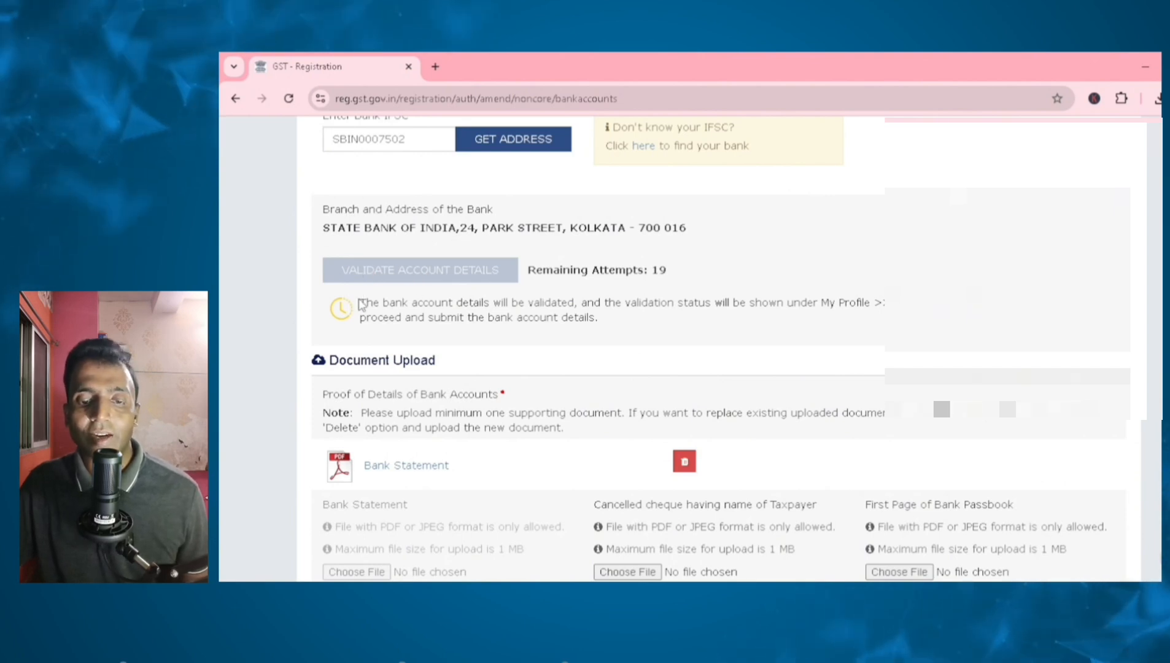
left_click_drag(360, 304, 632, 328)
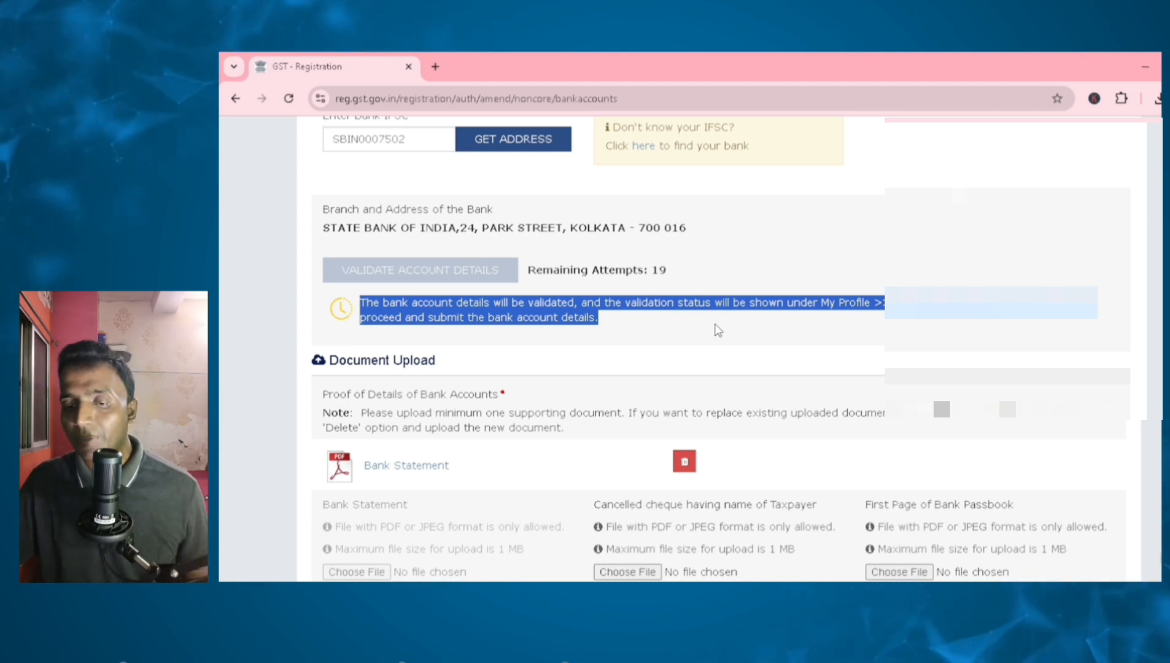
scroll(783, 323, "down", 1)
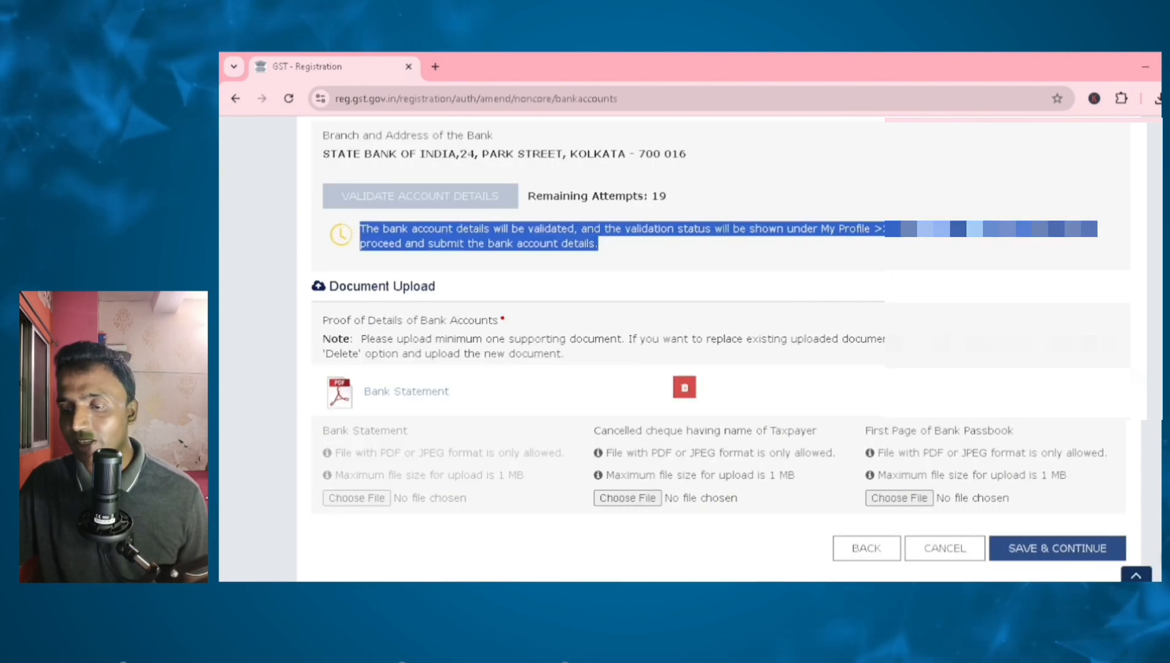
scroll(1065, 512, "down", 1)
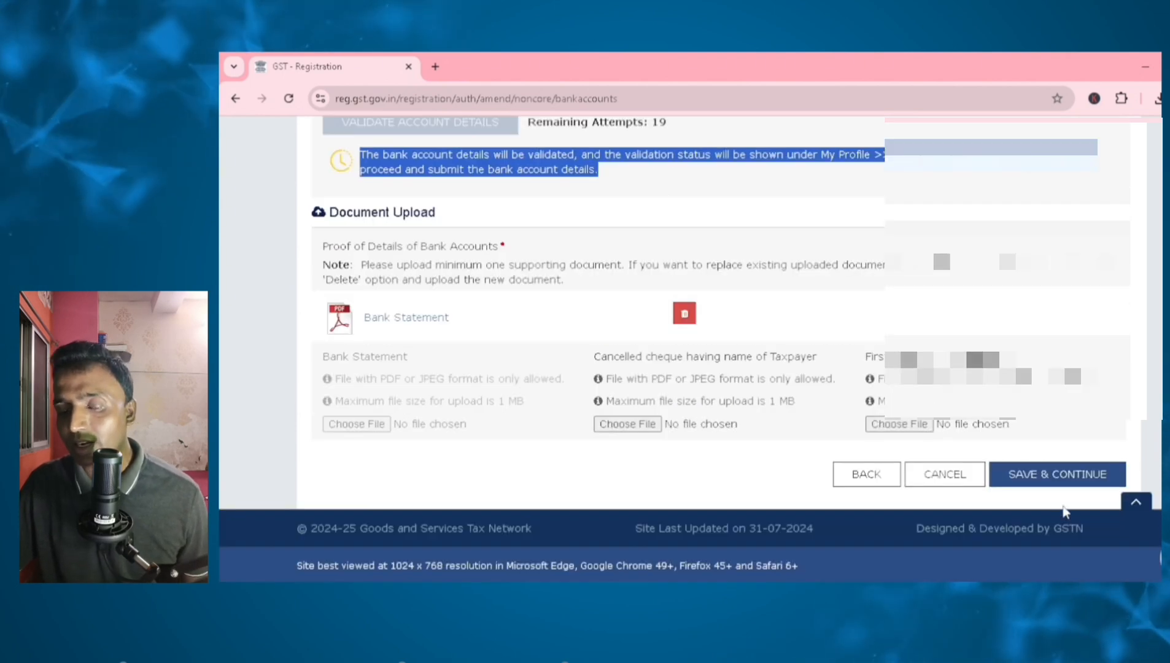
left_click(1053, 485)
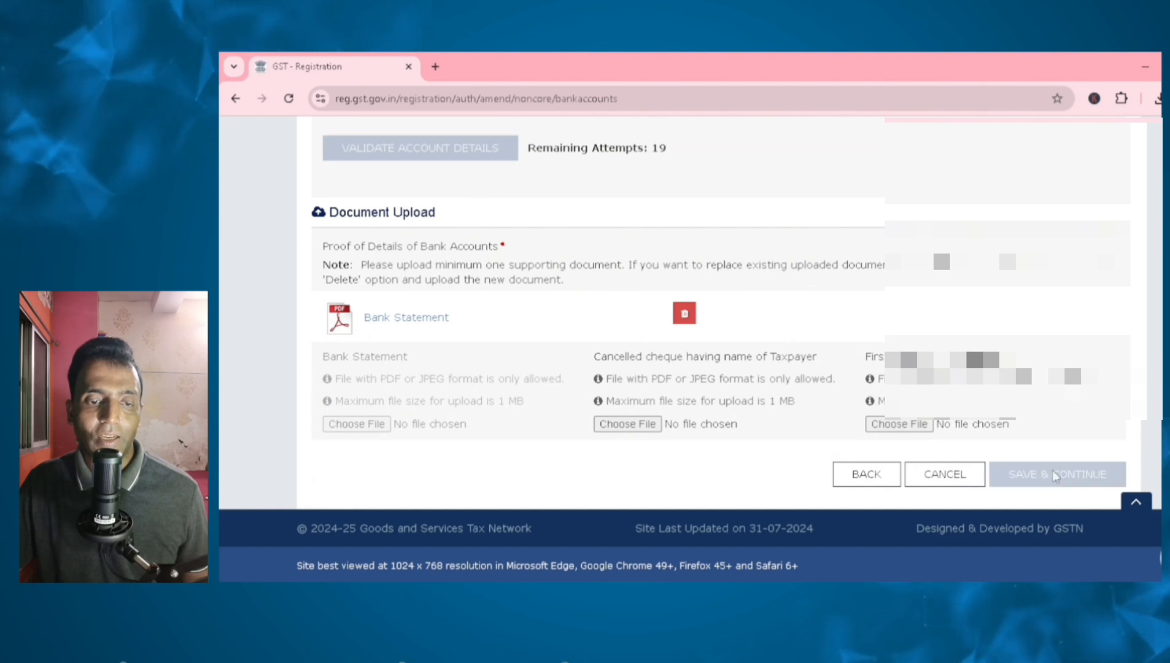
Examine the message under the Account Number field and the file format requirement for the bank passbook's first page
scroll(798, 386, "down", 2)
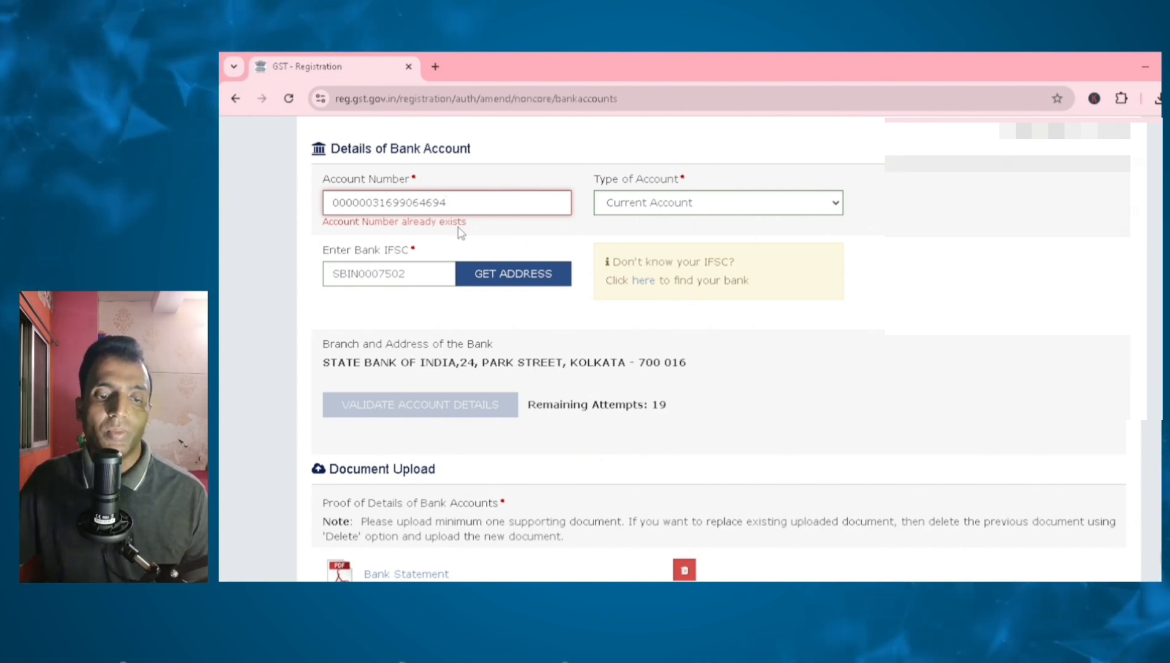
left_click_drag(317, 232, 492, 232)
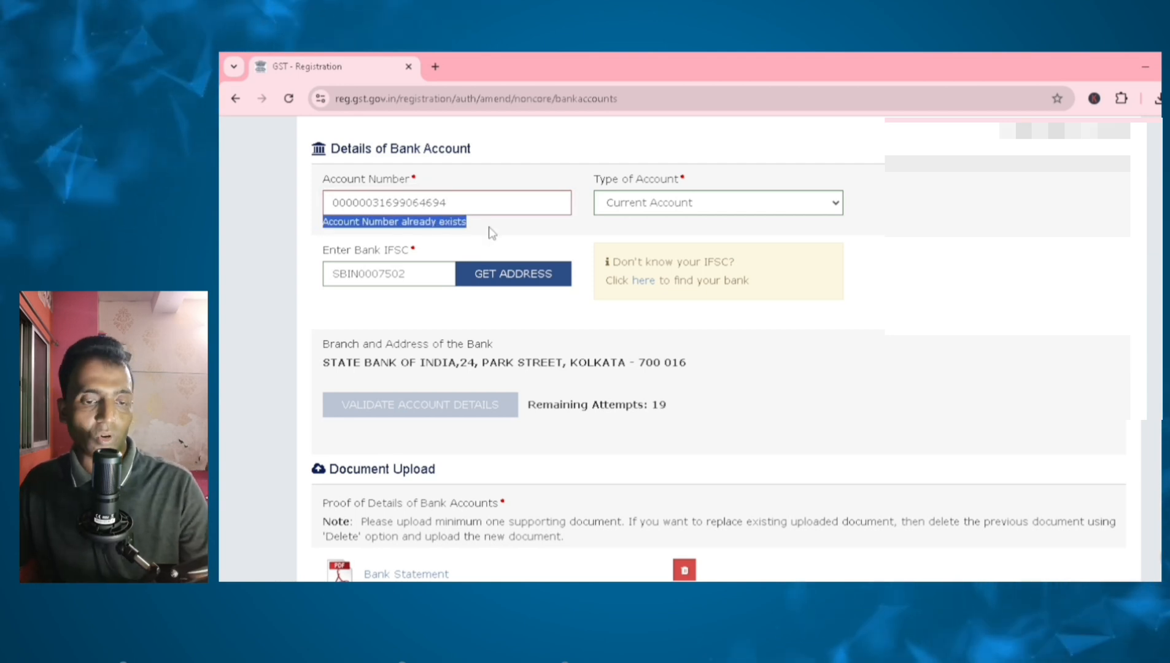
scroll(817, 320, "down", 4)
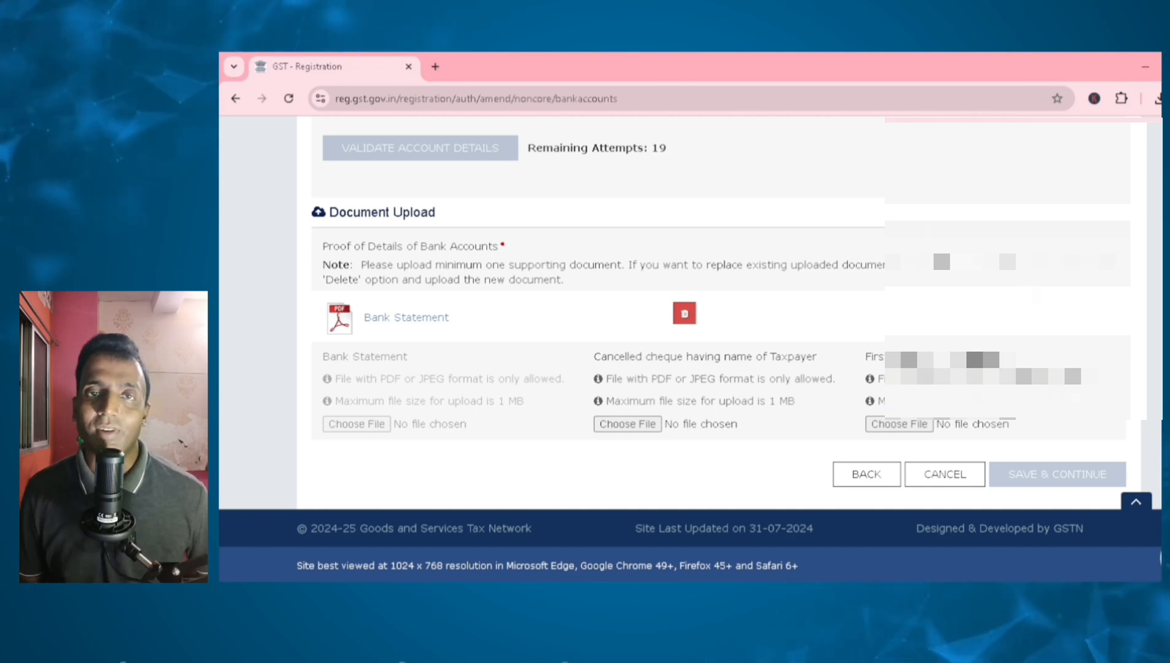
left_click_drag(877, 379, 1032, 378)
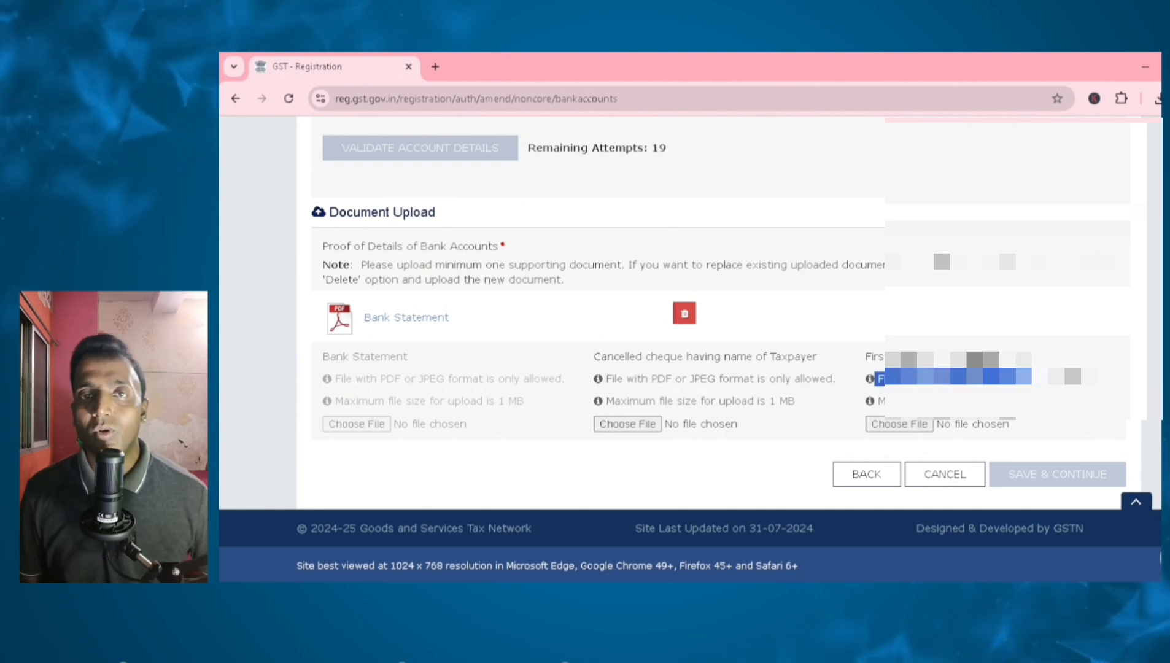